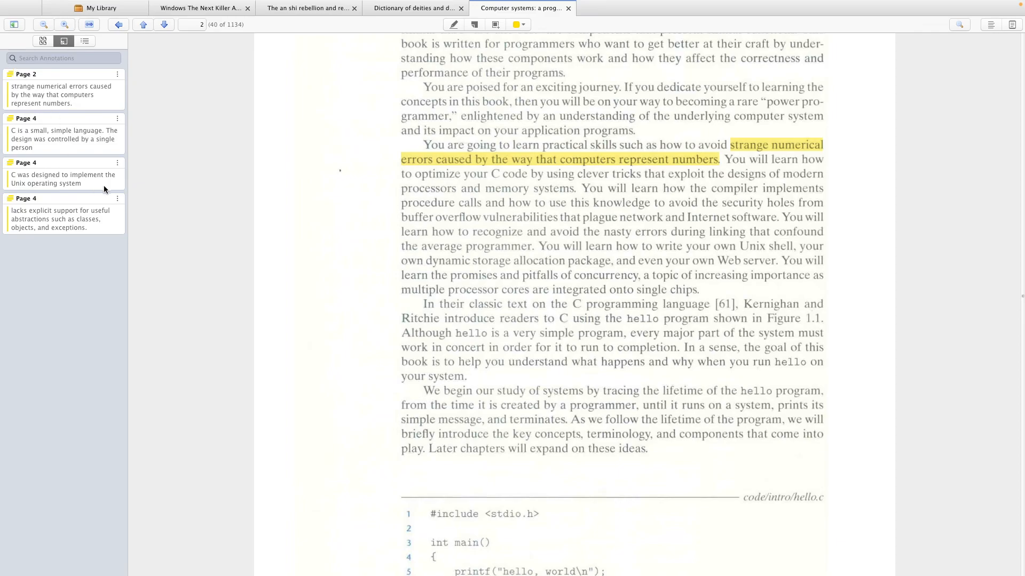
Step: Add the comment "One person can do a lot!" to the Page 4 annotation about C being a small, simple language
left_click(104, 143)
left_click(90, 160)
type("One person can do a lot!")
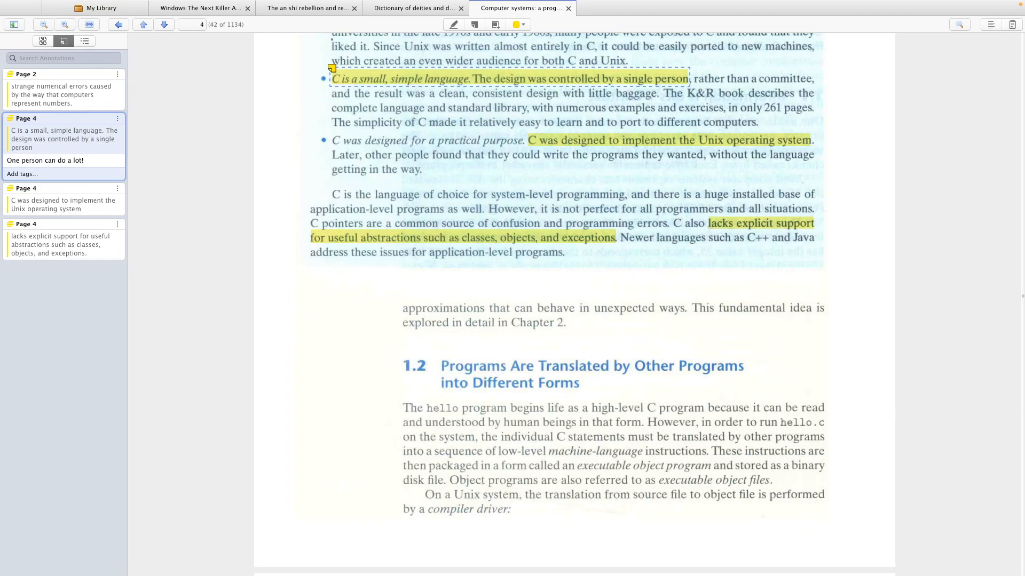
left_click(231, 192)
key("ctrl+Right")
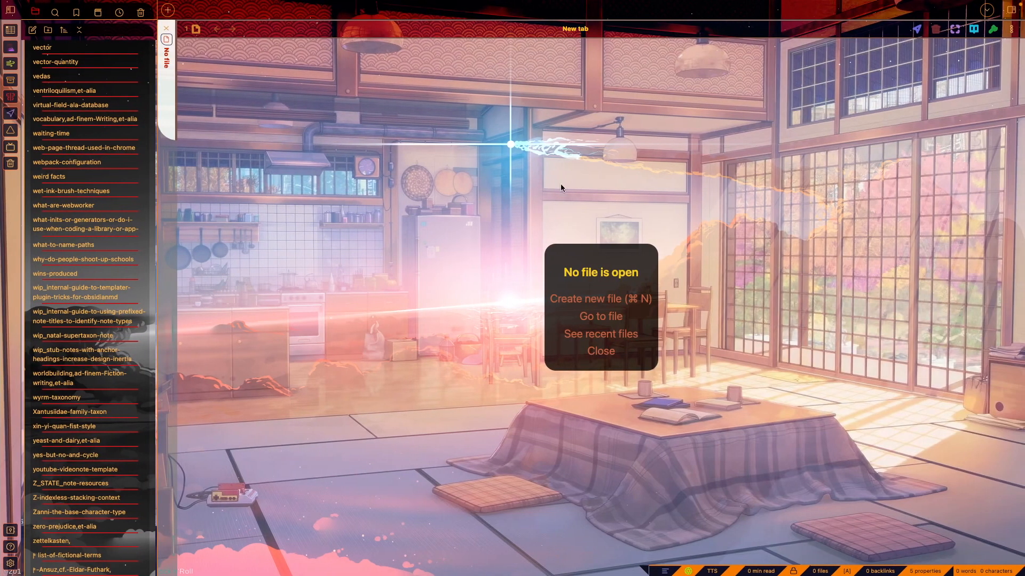
key("super+p")
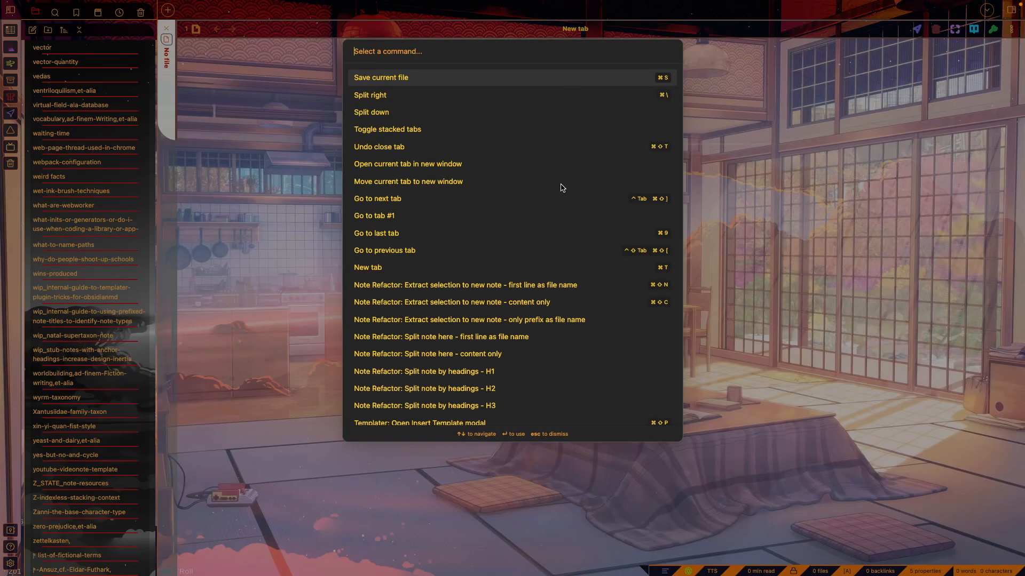
key("ctrl+Left")
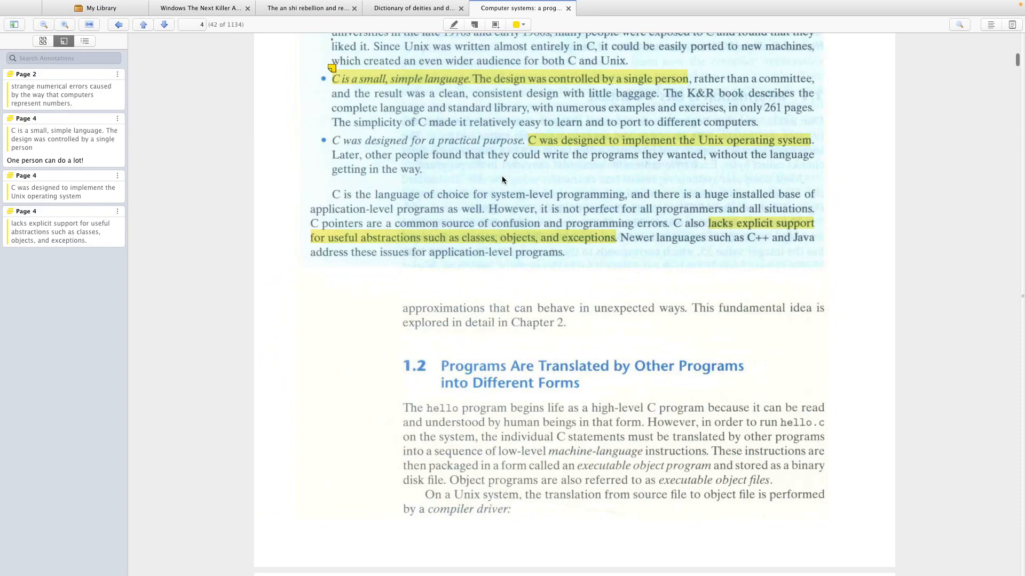
right_click(502, 175)
left_click(413, 175)
Step: Create an Obsidian literature note from the "Computer systems: a programmer's perspective" PDF in the library and display the note's content
left_click(128, 12)
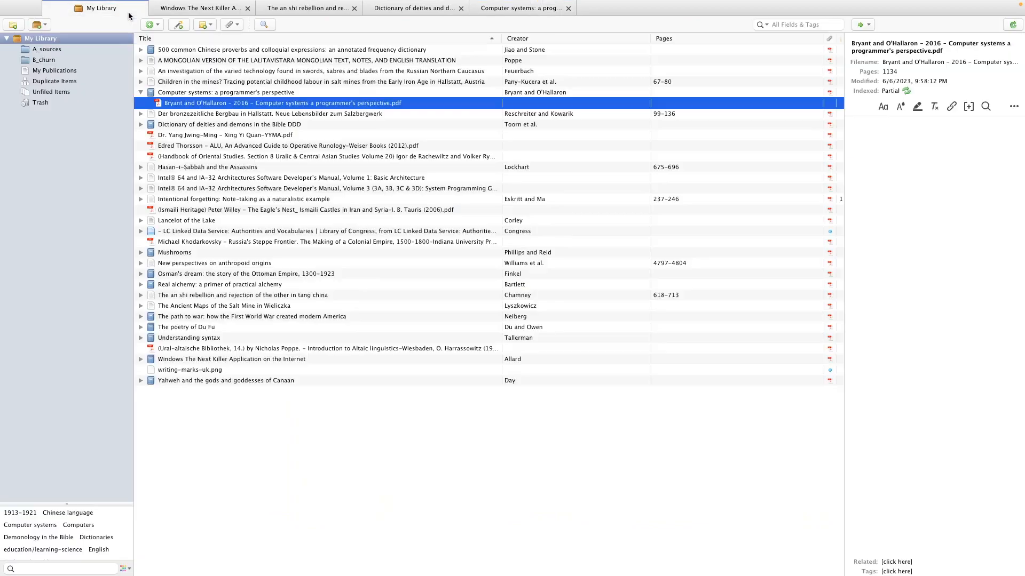
right_click(234, 106)
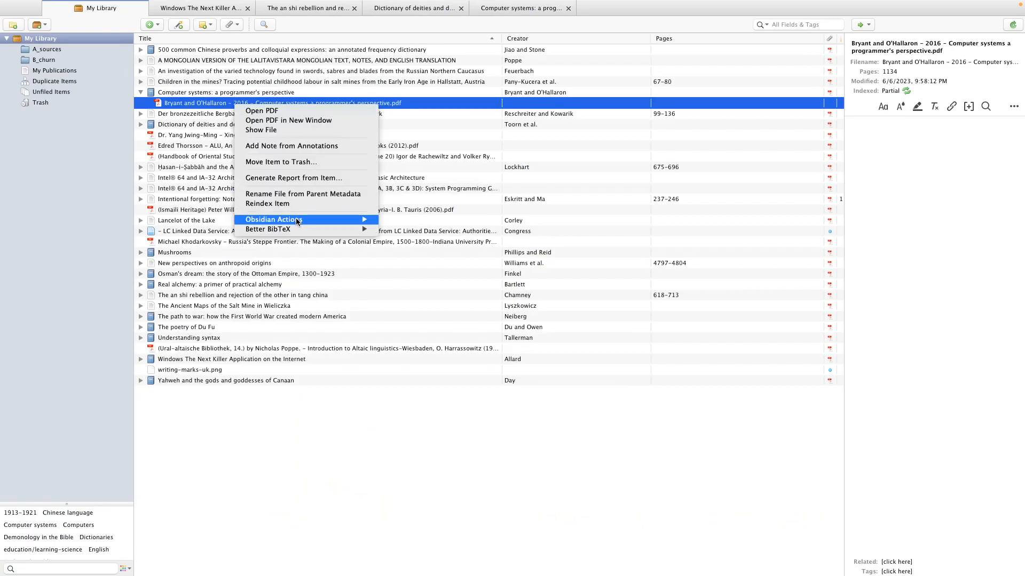
mouse_move(378, 234)
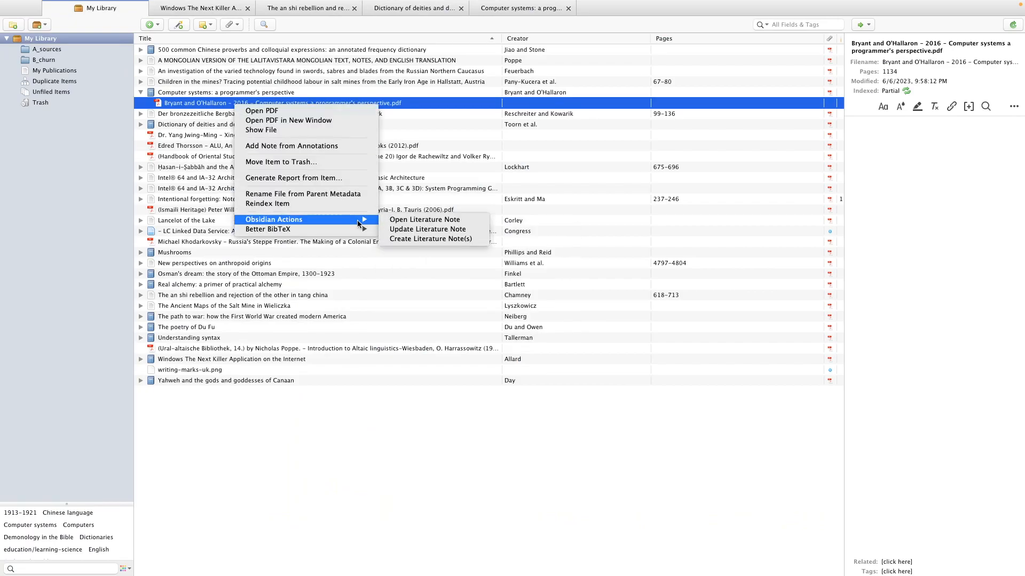
left_click(405, 240)
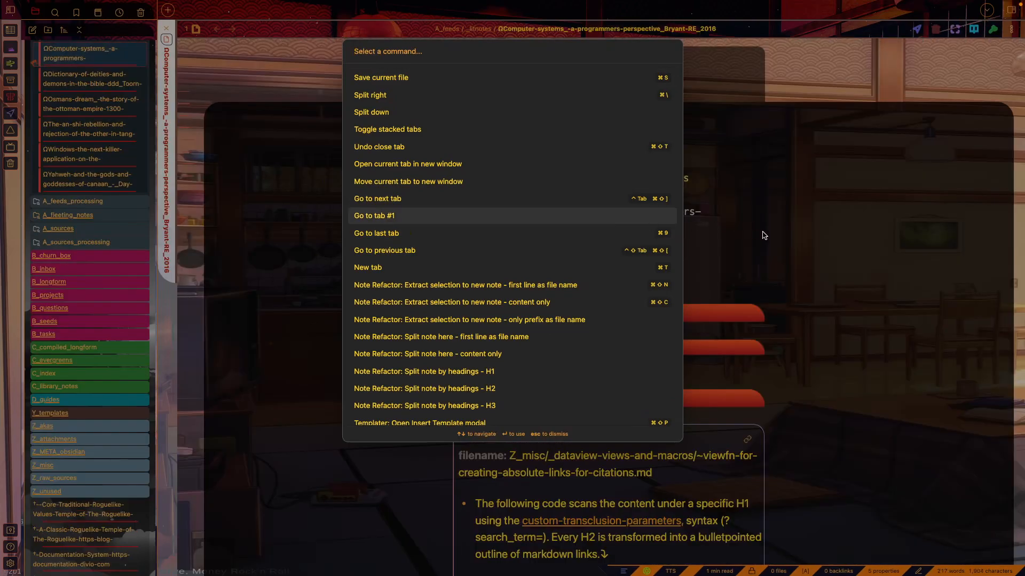
left_click(780, 236)
scroll(763, 254, "down", 4)
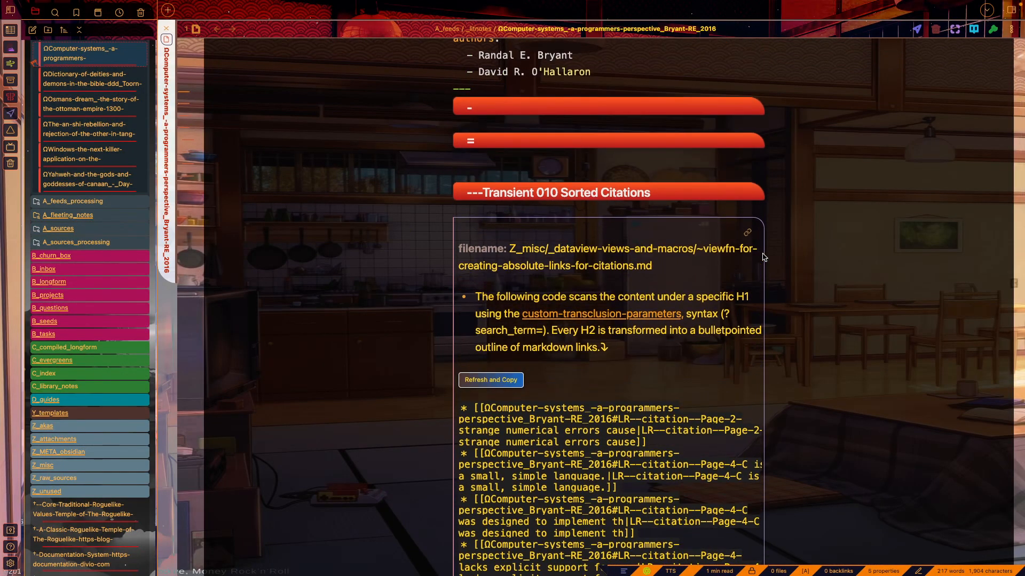
Step: Open the zt-note.eta template beside the literature note, compare its citation section with the note, and close the template
key("ctrl+o")
type("noteeta")
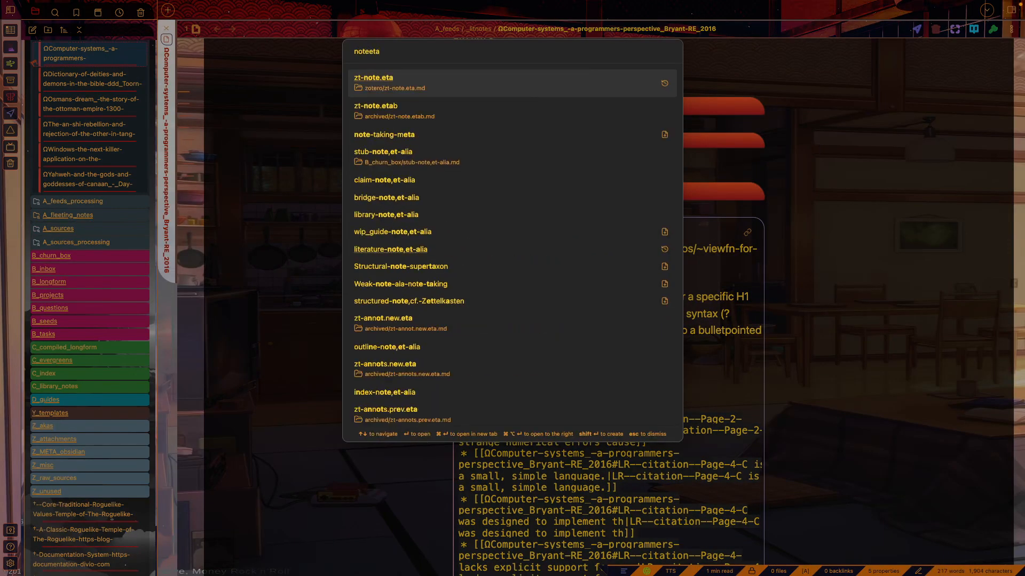
key("super+alt+Return")
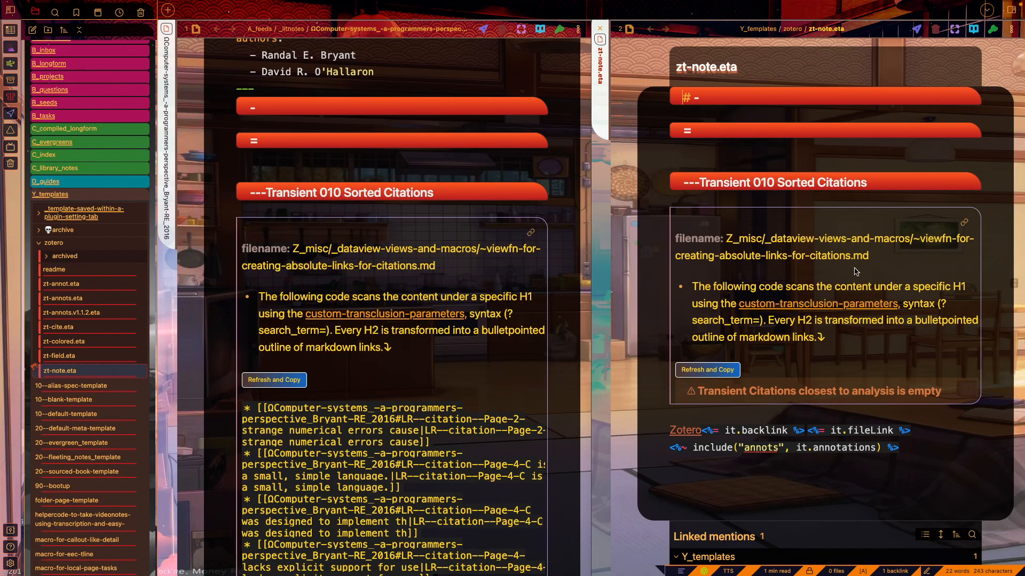
scroll(343, 390, "down", 1)
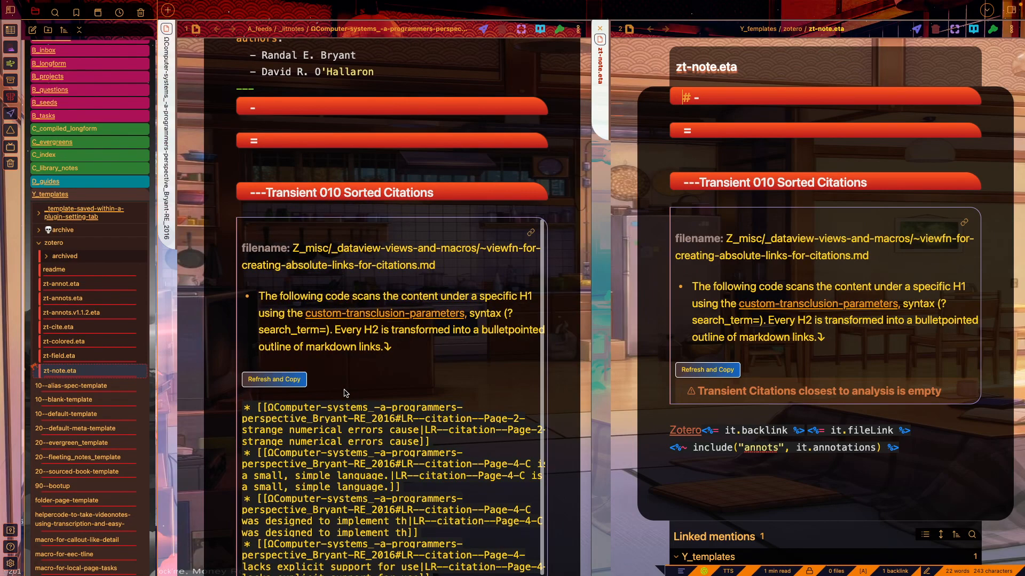
scroll(862, 400, "down", 1)
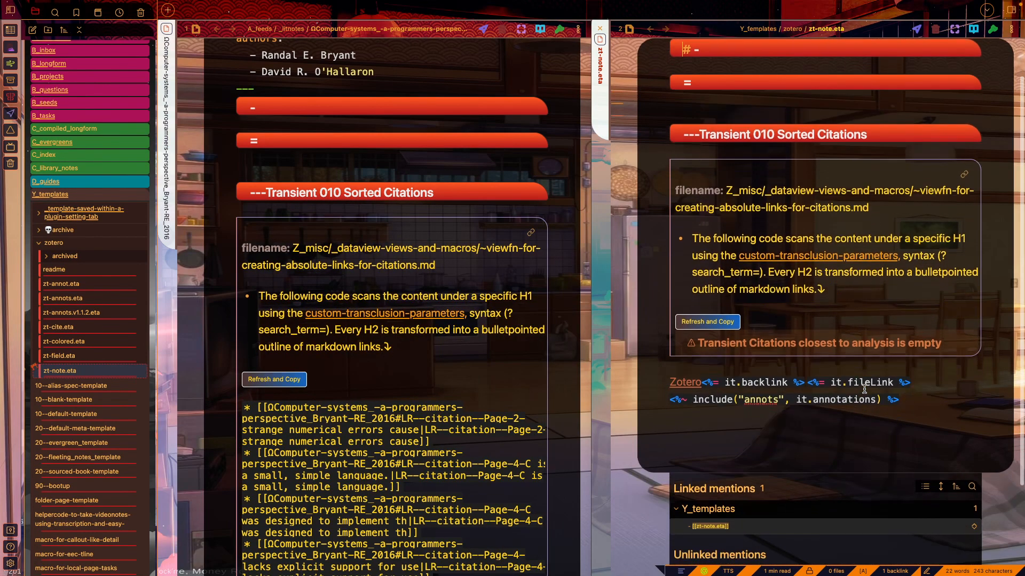
key("ctrl+w")
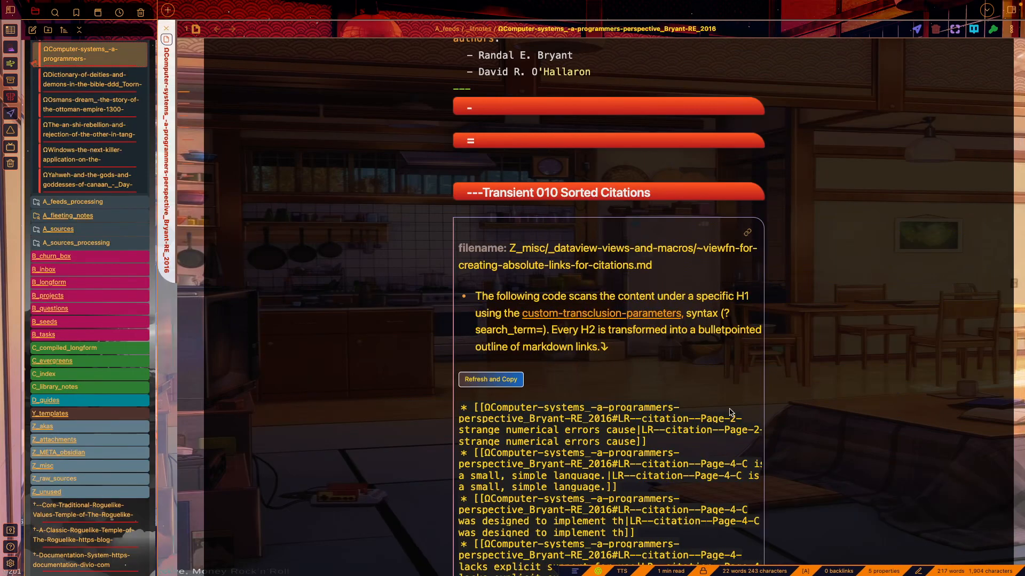
Step: Copy the generated list of citation links and paste it under the "=" heading of the literature note
scroll(718, 427, "down", 5)
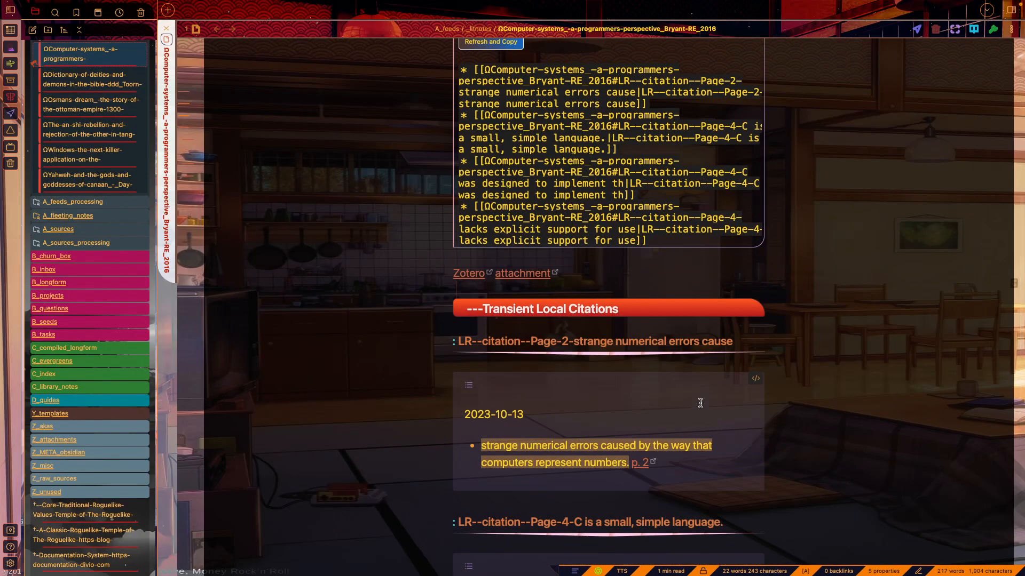
scroll(610, 329, "down", 10)
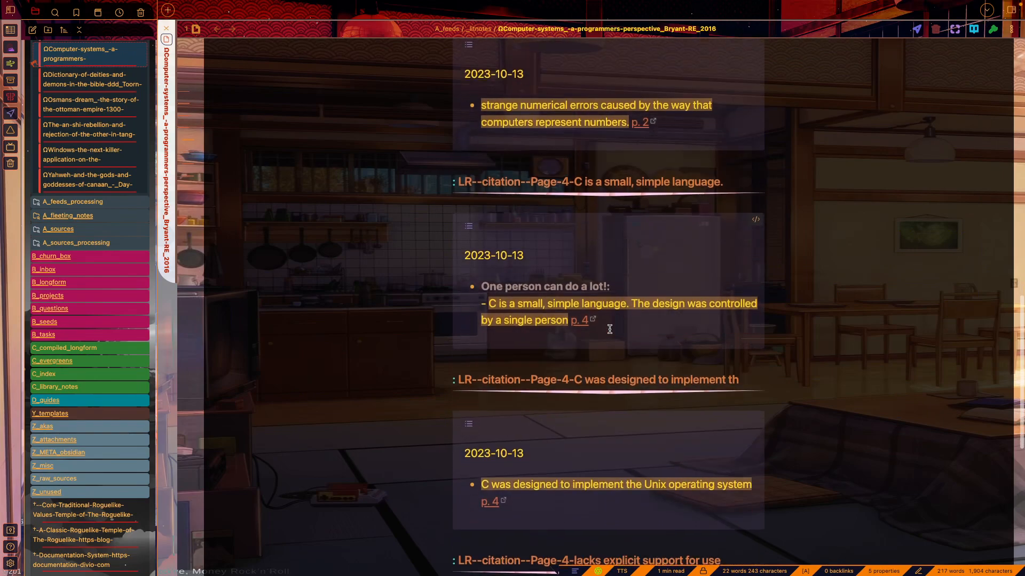
scroll(610, 329, "up", 15)
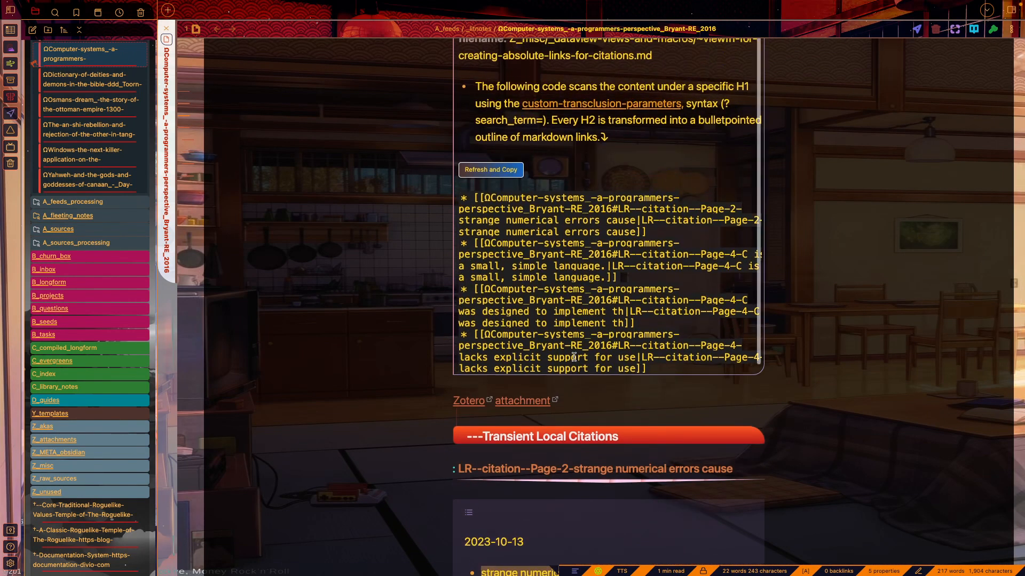
scroll(574, 357, "up", 4)
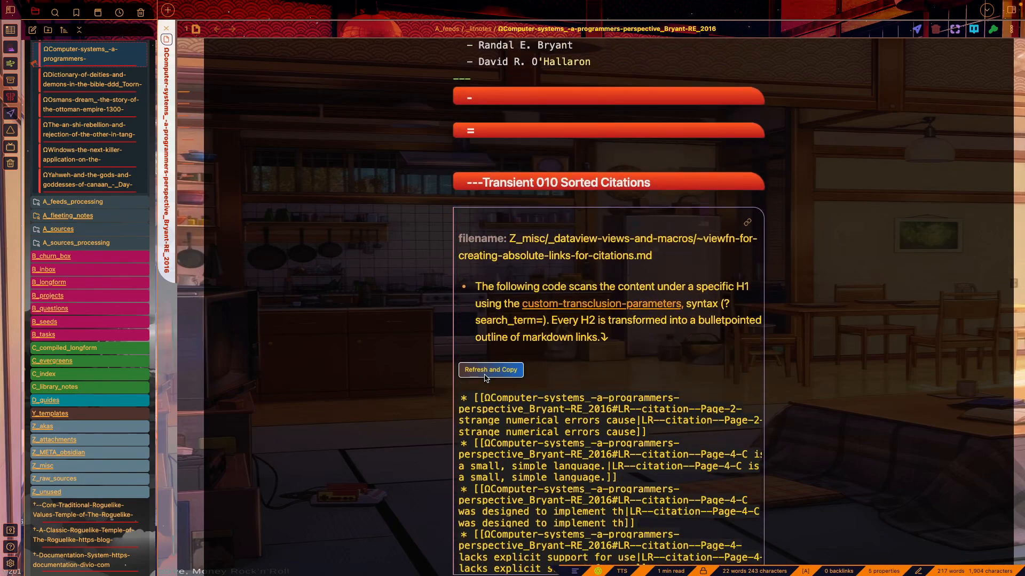
scroll(485, 375, "up", 1)
left_click(541, 161)
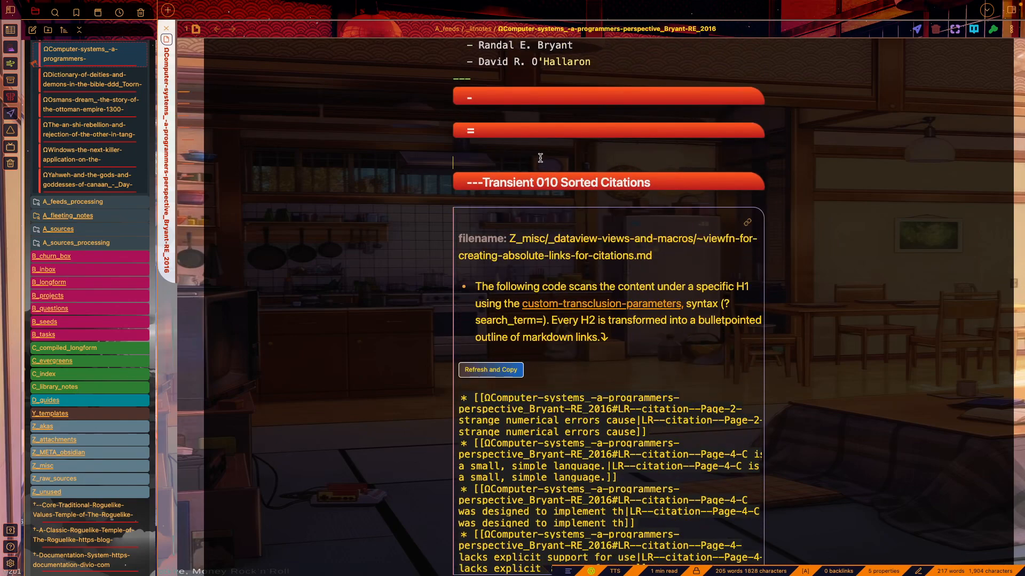
type("* [[ΩComputer-systems_-a-programmers-perspective_Bryant-RE_2016#LR--citation--Page-2-strange numerical errors cause|LR--citation--Page-2-strange numerical errors cause]] * [[ΩComputer-systems_-a-programmers-perspective_Bryant-RE_2016#LR--citation--Page-4-C is a small, simple language.|LR--citation--Page-4-C is a small, simple language.]] * [[ΩComputer-systems_-a-programmers-perspective_Bryant-RE_2016#LR--citation--Page-4-C was designed to implement th|LR--citation--Page-4-C was designed to implement th]] * [[ΩComputer-systems_-a-programmers-perspective_Bryant-RE_2016#LR--citation--Page-4-lacks explicit support for use|LR--citation--Page-4-lacks explicit support for use]]")
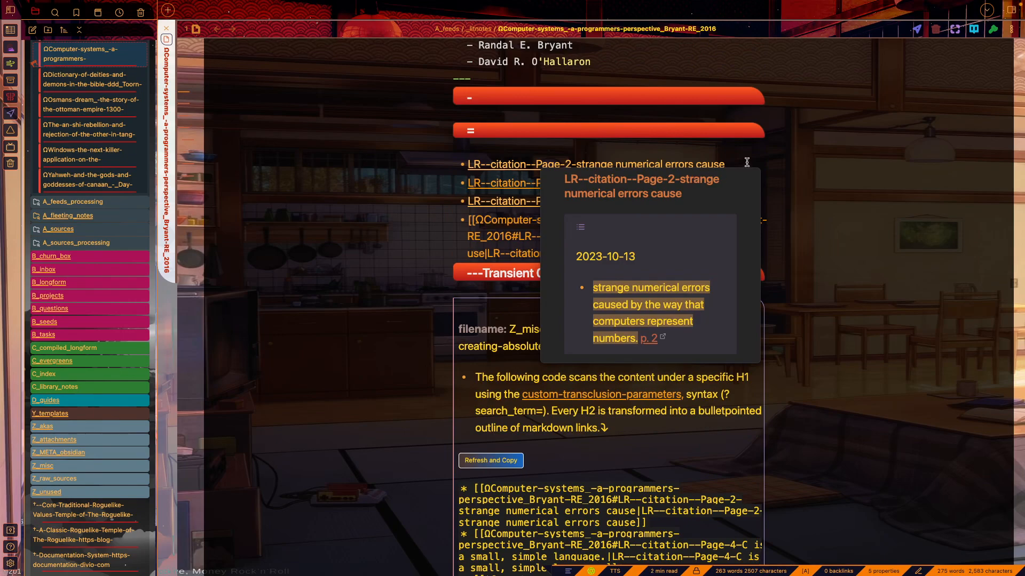
Step: Test refreshing the citation list with the final letter of the Page-2 link's display text removed, and restore the letter
left_click(746, 165)
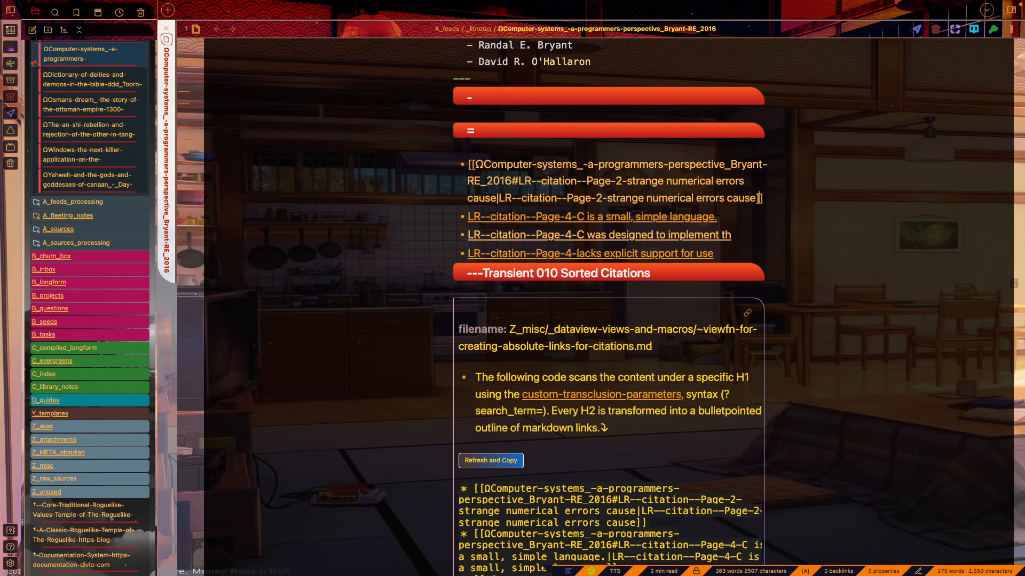
key("BackSpace")
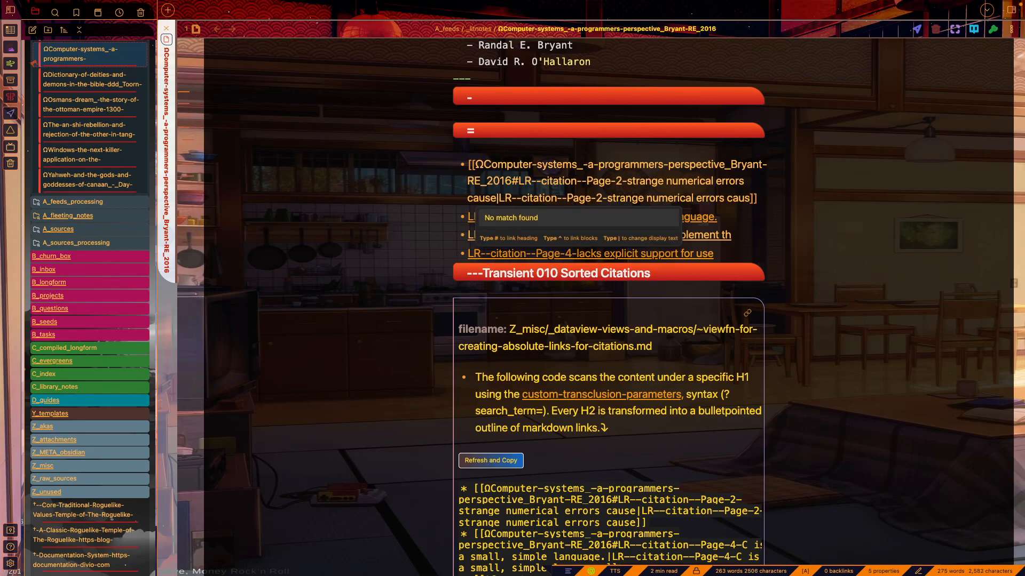
key("Escape")
left_click(492, 460)
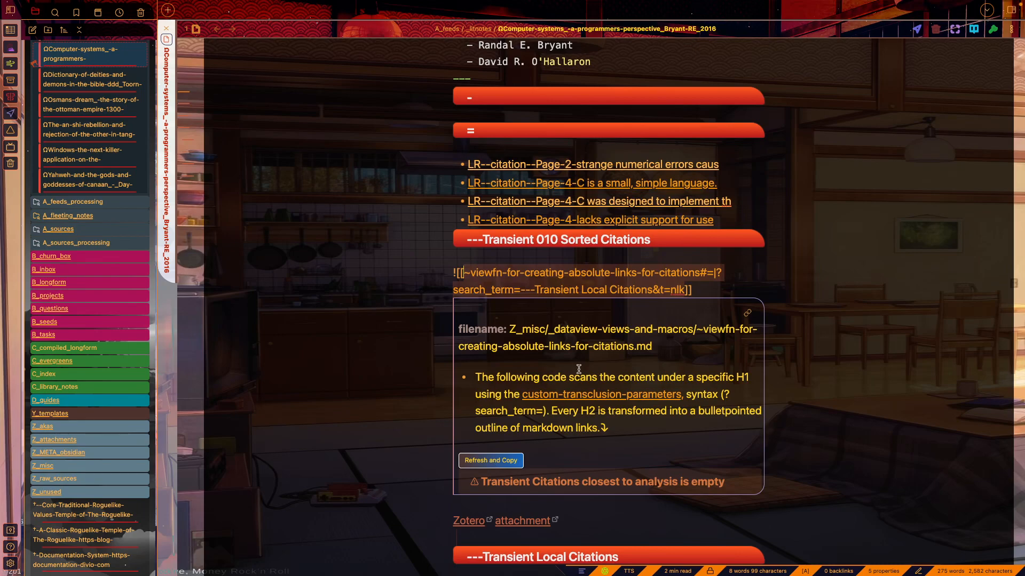
left_click(770, 164)
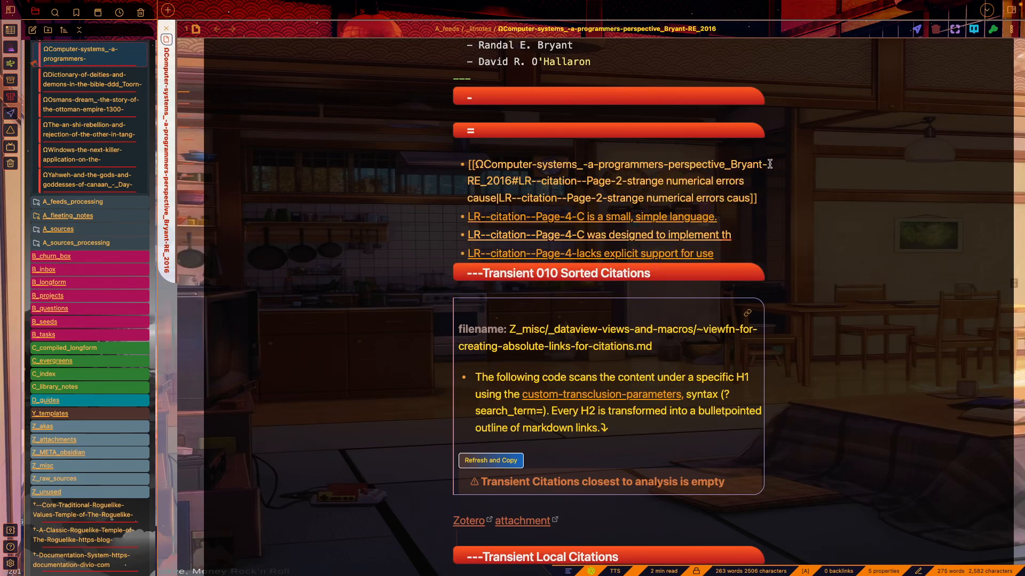
type("e")
Step: Delete the Page-2 citation link, refresh and copy the list of missing citations, and paste the link back in place
left_click_drag(775, 195, 418, 165)
key("BackSpace")
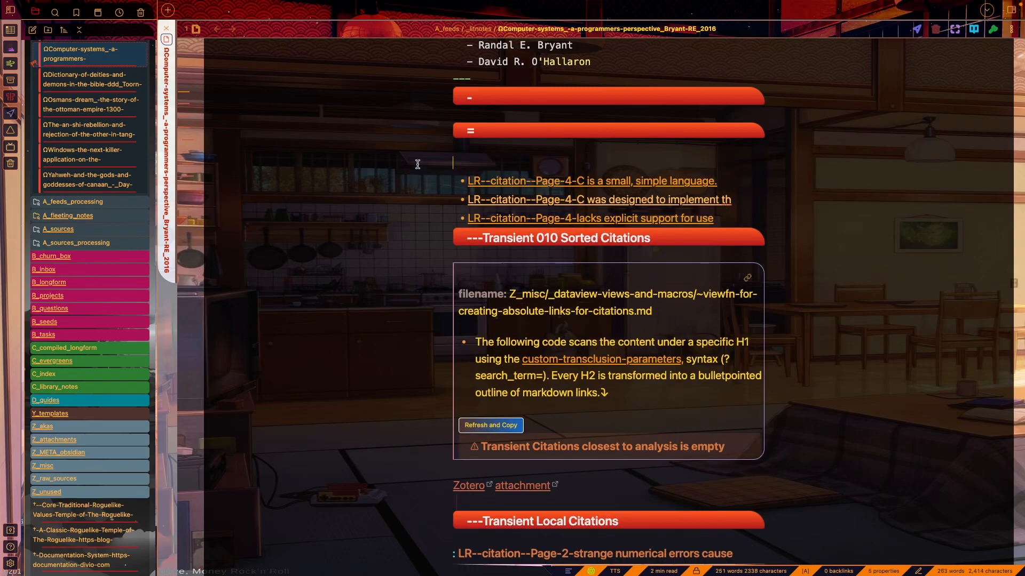
left_click(469, 424)
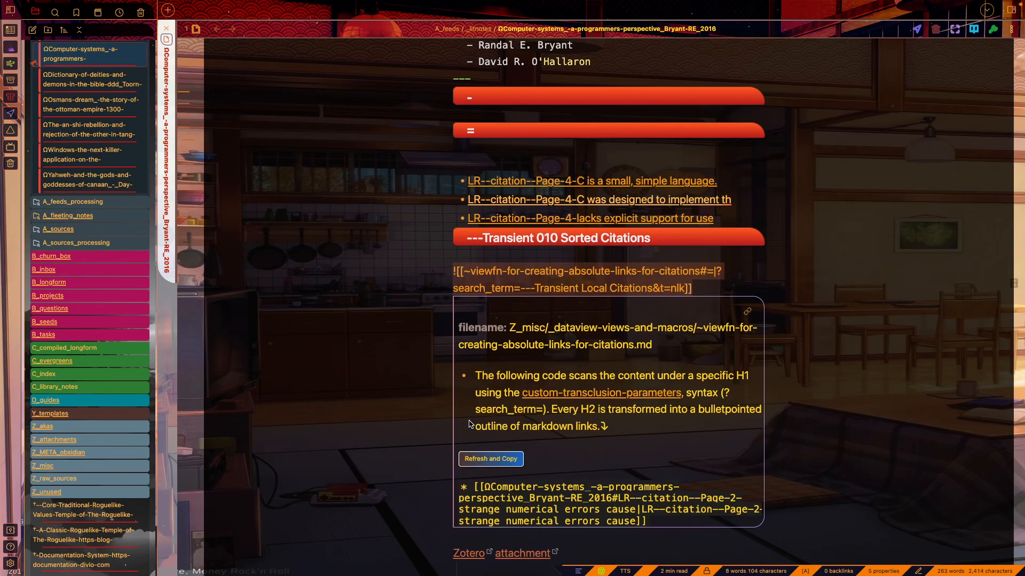
left_click(481, 166)
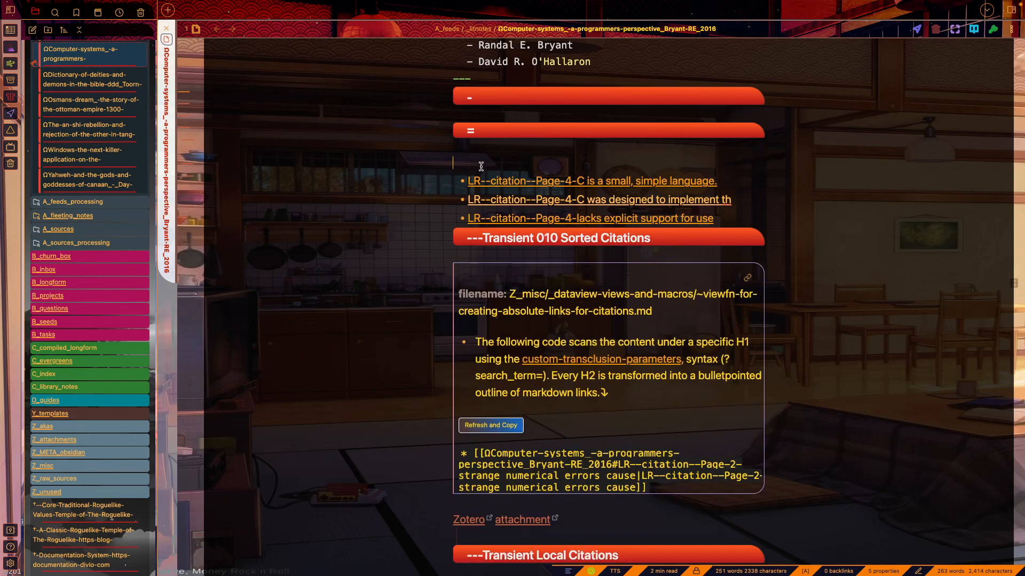
type("* [[ΩComputer-systems_-a-programmers-perspective_Bryant-RE_2016#LR--citation--Page-2-strange numerical errors cause|LR--citation--Page-2-strange numerical errors cause]]")
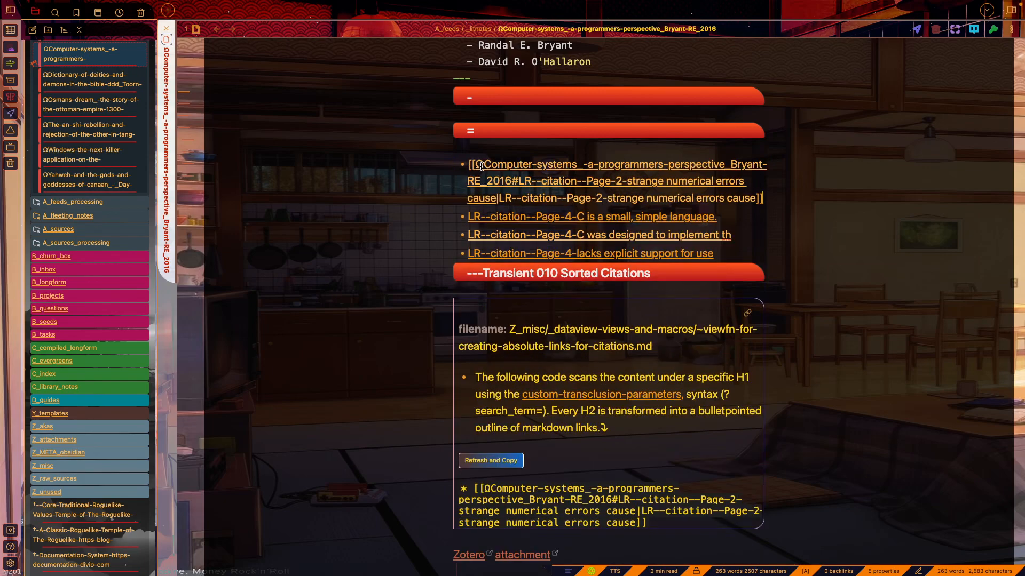
Step: Add the bullet "Dividing Binary is differen dividing by decimal" above the citation links under the "=" heading
left_click(580, 151)
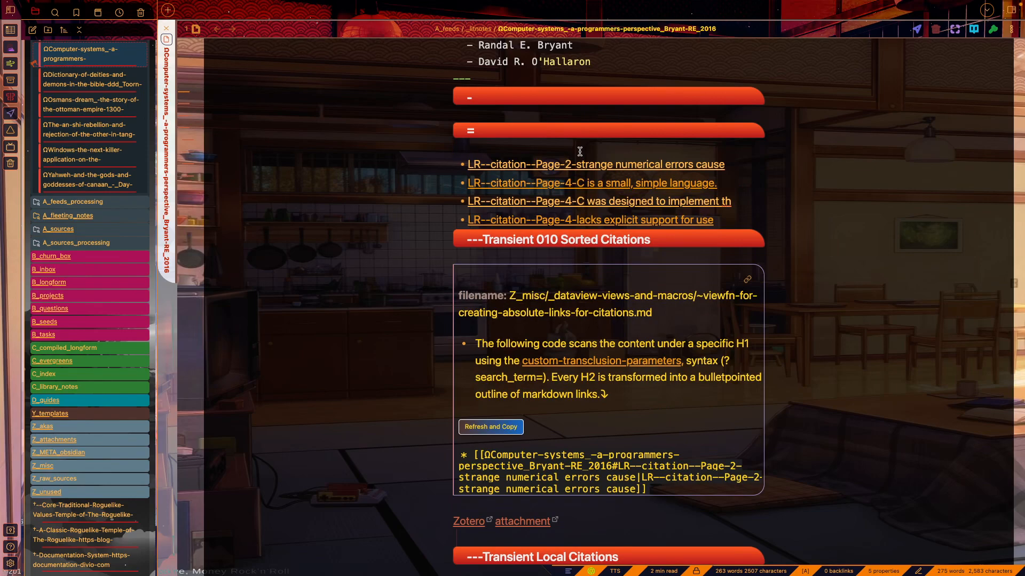
type("*")
type(" ##")
type("Div")
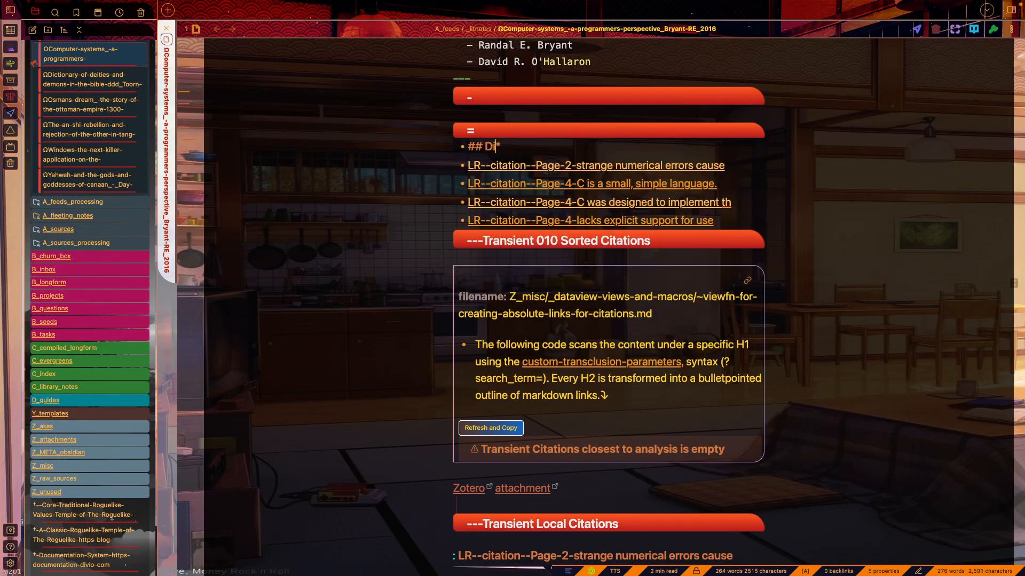
type("iding")
type(" Binary is")
type(" differen")
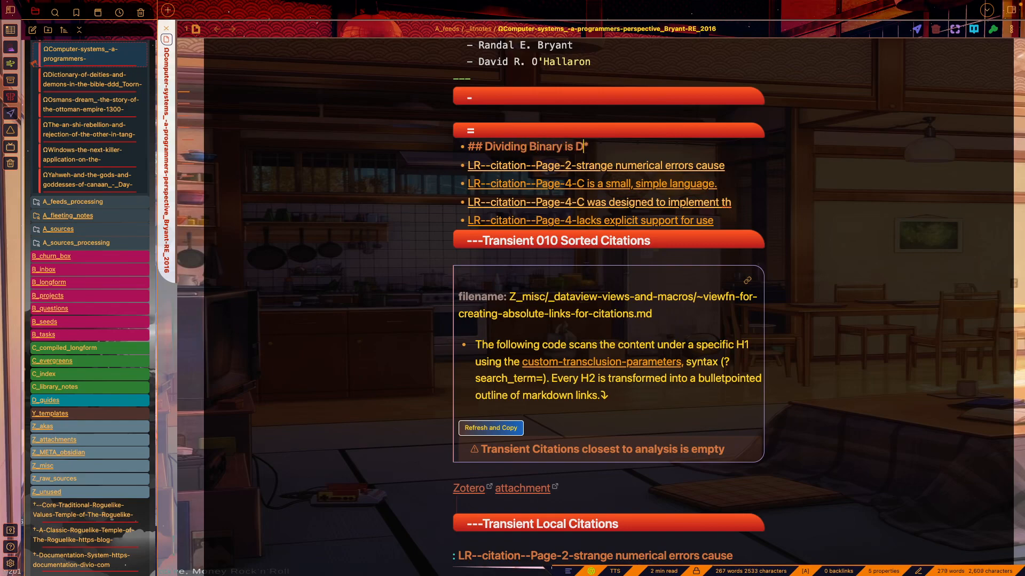
type(" dividing by decimal")
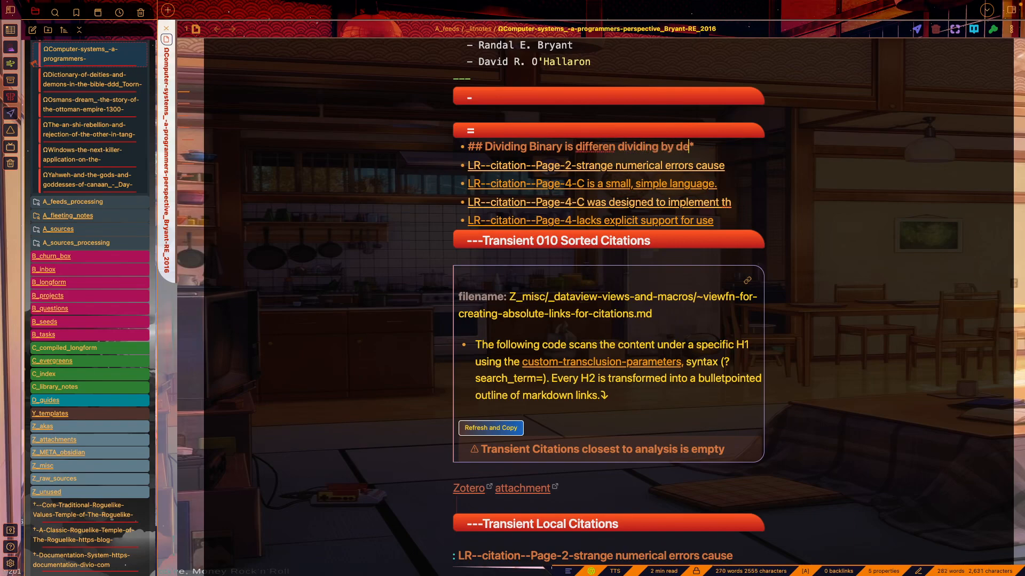
key("Delete")
Step: Nest the Page-2 citation link beneath the "Dividing Binary" bullet
key("Down")
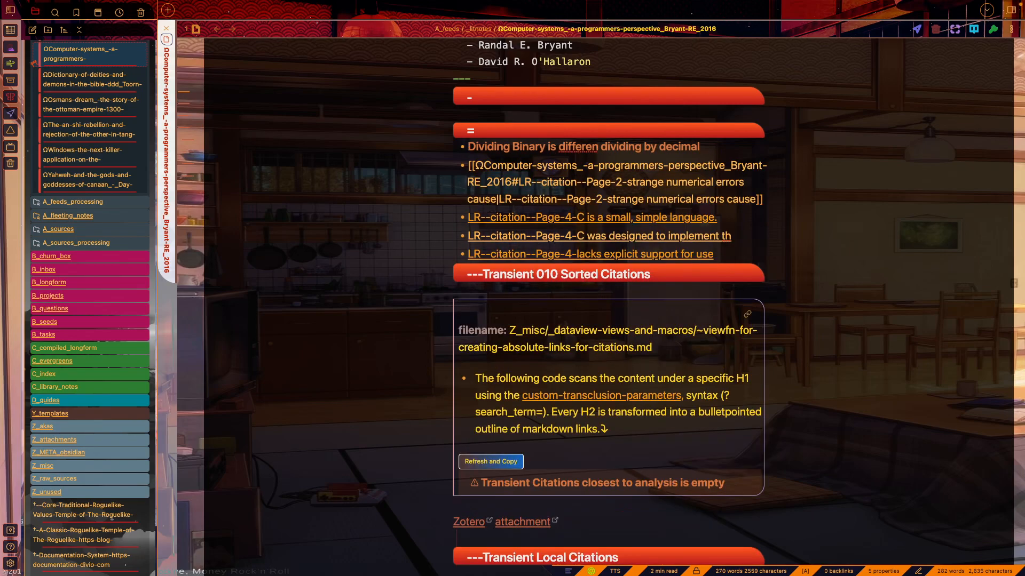
key("Tab")
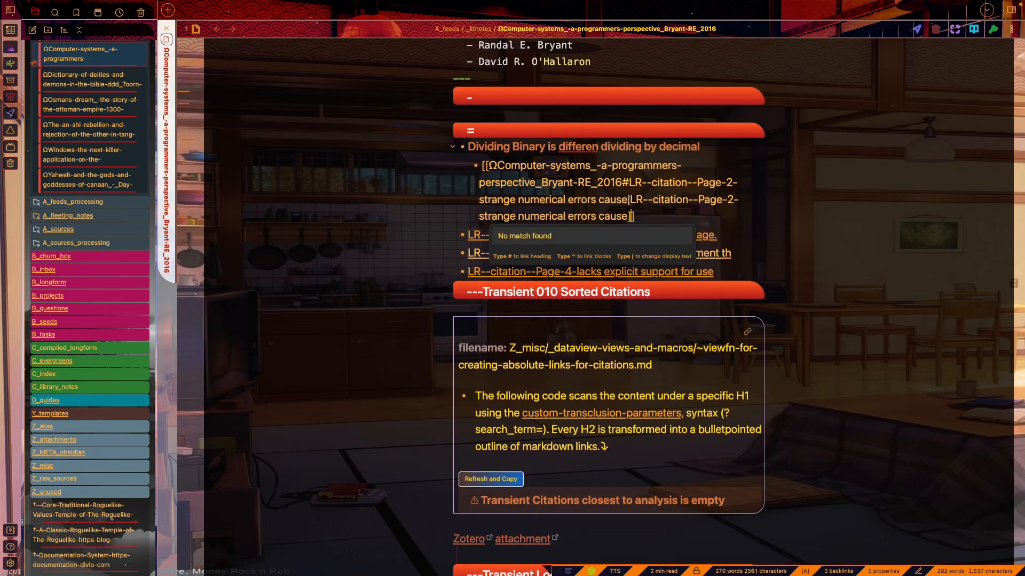
key("Right")
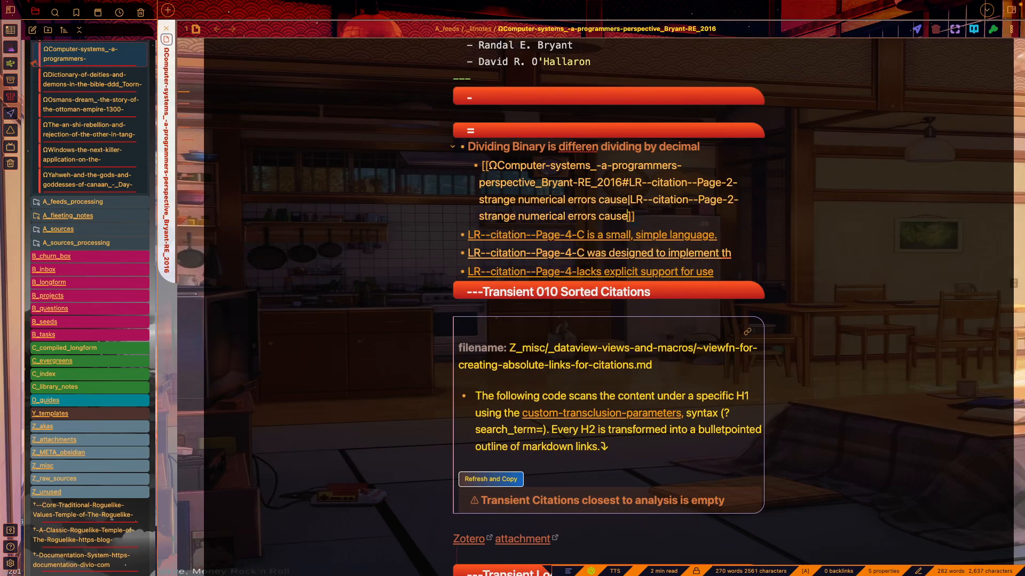
Step: Change the Page-2 citation link's display text to "LR--citation--Page-2-strange numerical errors are caused by binary division"
type("divid erro")
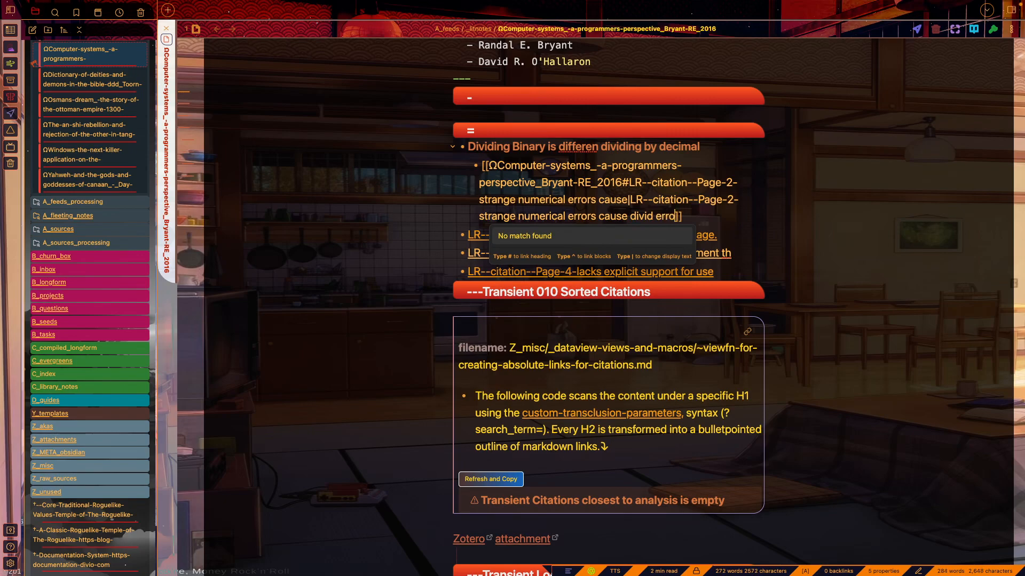
key("BackSpace")
key("BackSpace")
key("BackSpace")
key("BackSpace")
key("BackSpace")
key("BackSpace")
key("BackSpace")
key("BackSpace")
key("BackSpace")
key("BackSpace")
key("BackSpace")
key("BackSpace")
key("BackSpace")
key("BackSpace")
key("BackSpace")
type("are caused by binary divi")
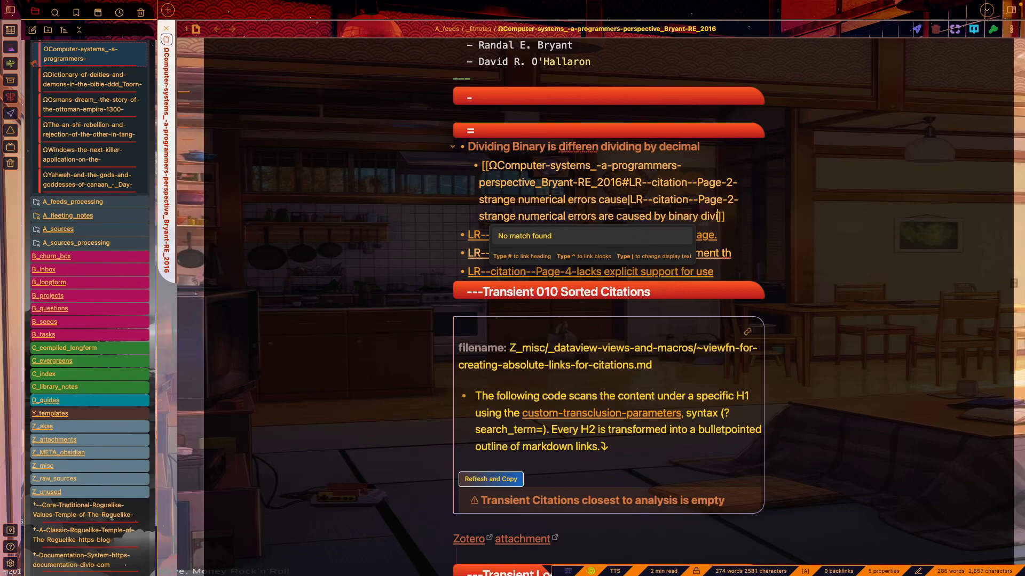
type("sion")
key("Right")
key("Right")
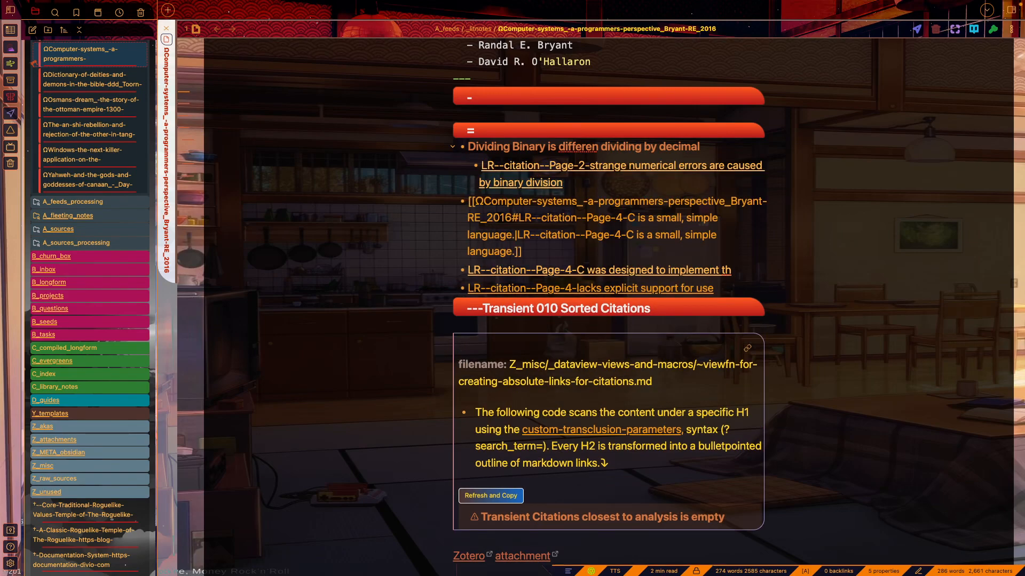
Step: Preview the note behind the "Page-4-C is a small, simple language." link and look over the remaining Page-4 citation links
left_click(591, 183)
mouse_move(576, 238)
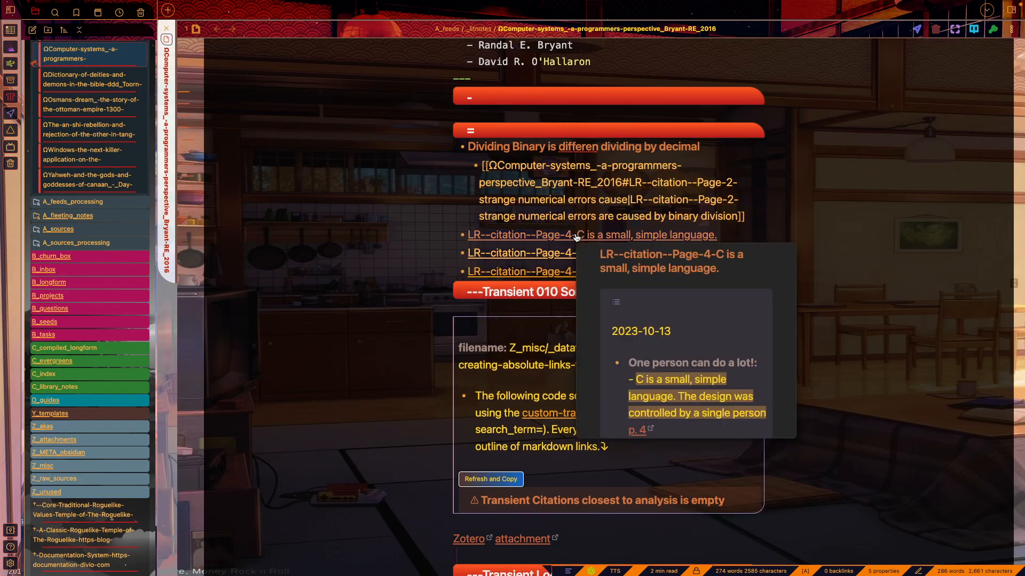
scroll(670, 350, "down", 1)
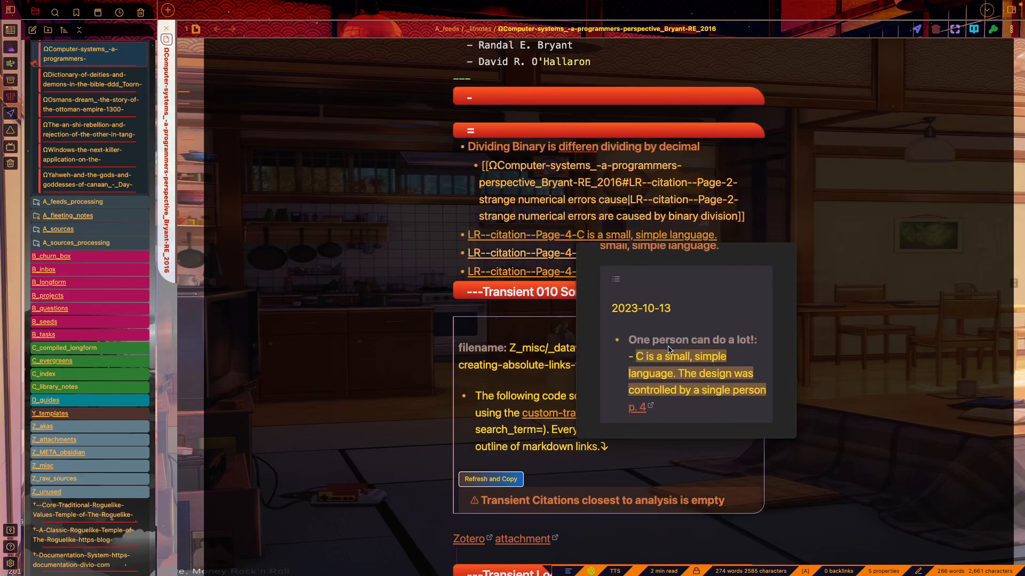
scroll(669, 350, "up", 1)
scroll(688, 368, "down", 1)
left_click(801, 233)
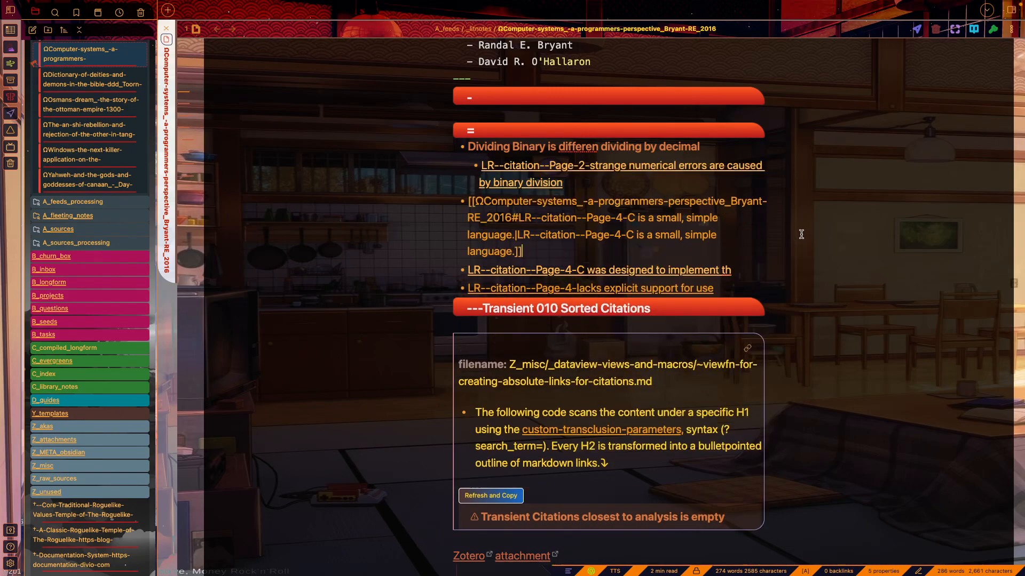
mouse_move(702, 274)
mouse_move(670, 293)
left_click(759, 267)
Step: Switch to Zotero, open the "Computer systems: a programmer's perspective" PDF to view its highlights, and return to Obsidian
key("super+Left")
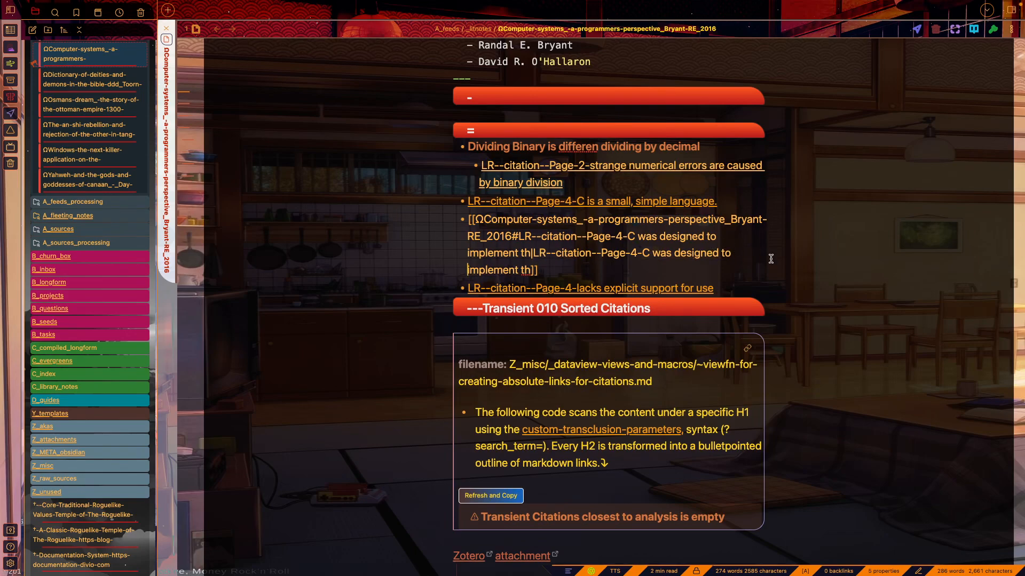
key("ctrl+Left")
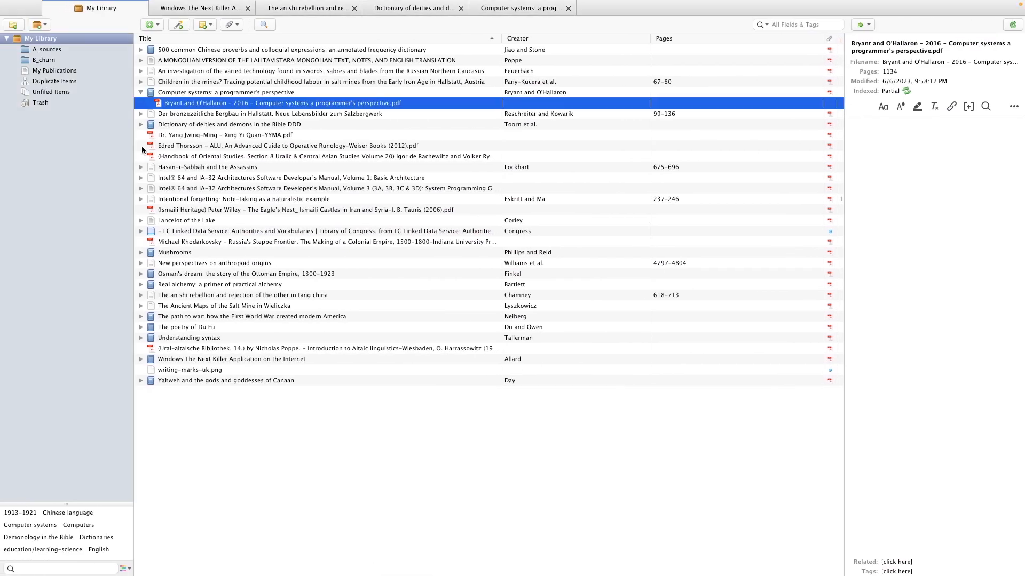
double_click(172, 105)
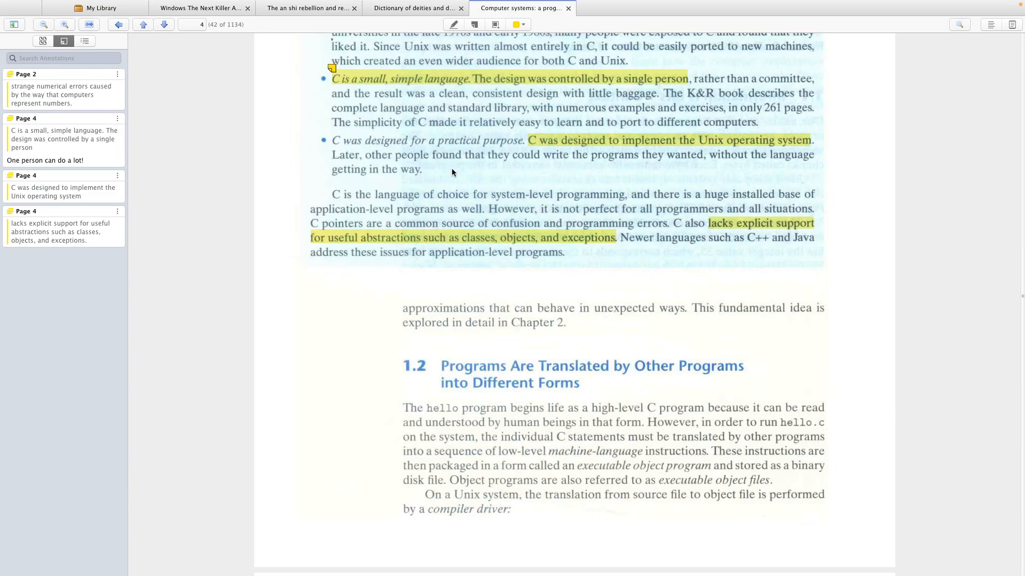
key("super+Right")
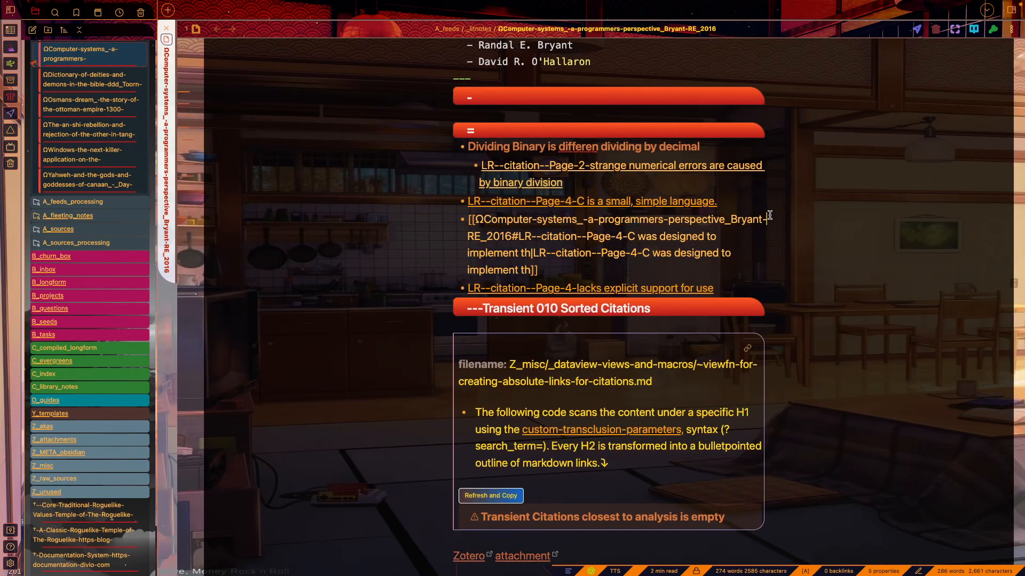
Step: Refresh the Zotero data with ZotLit and run its literature note update on the open note
key("super+p")
type("update")
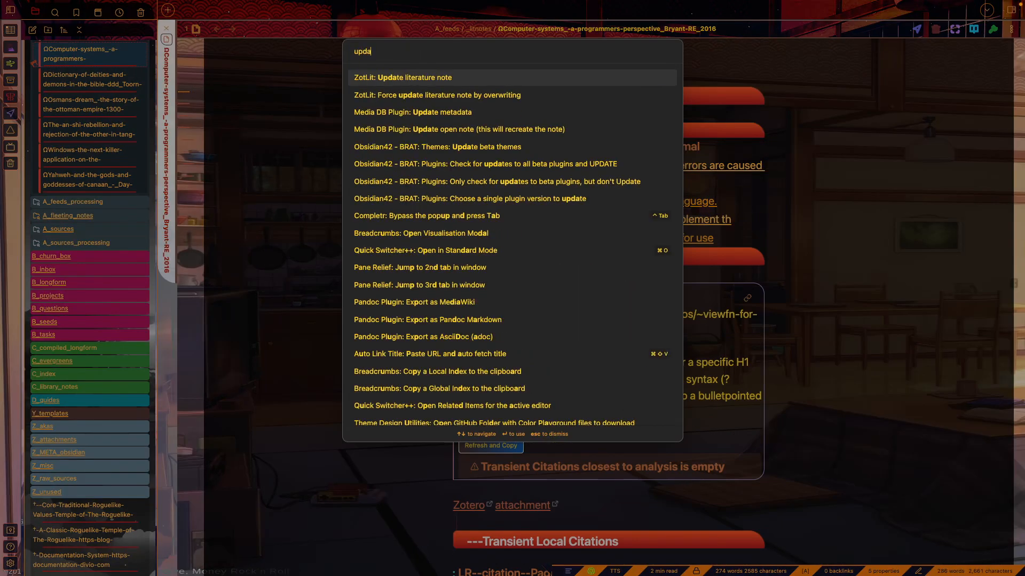
key("super+BackSpace")
type("zotlit")
key("Down")
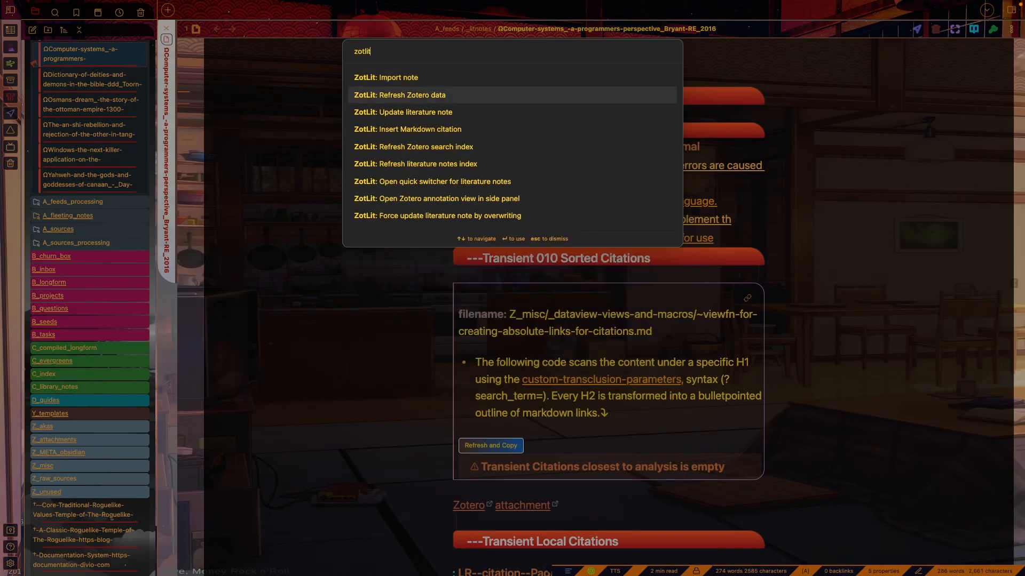
key("Return")
key("super+p")
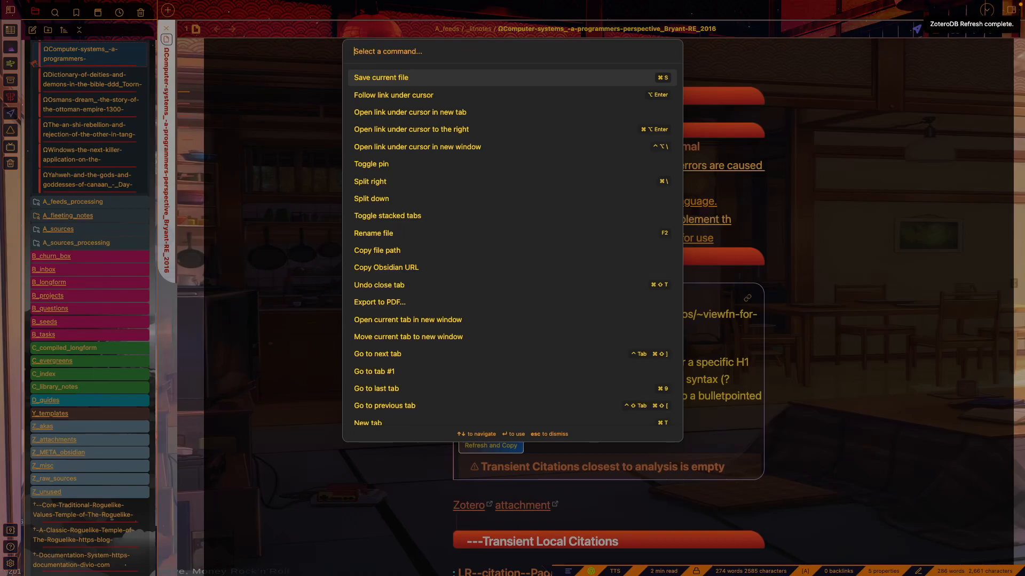
type("up")
key("Return")
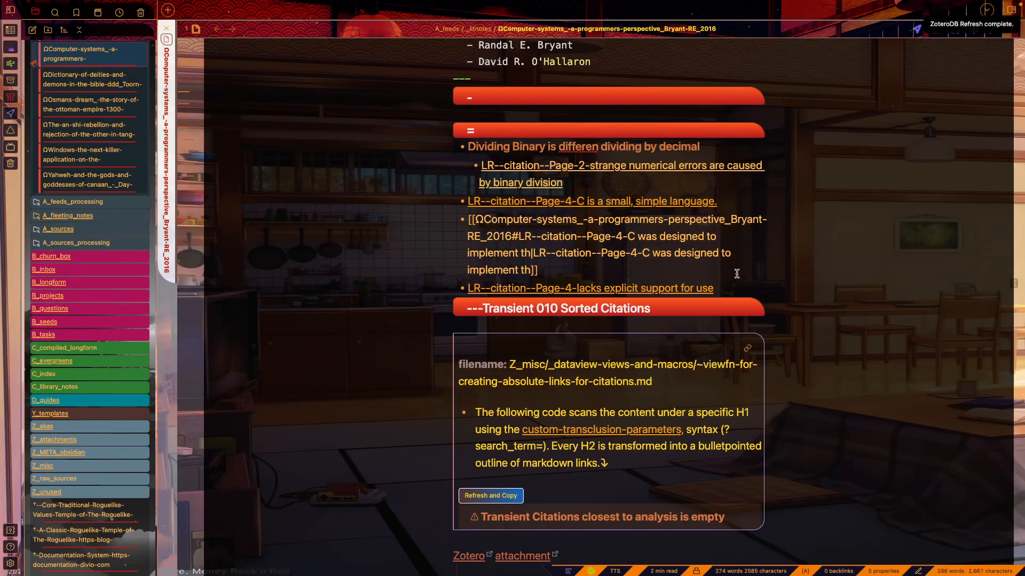
Step: Run the ZotLit literature note update again and review the citation outline under the "=" heading
left_click_drag(735, 288, 441, 145)
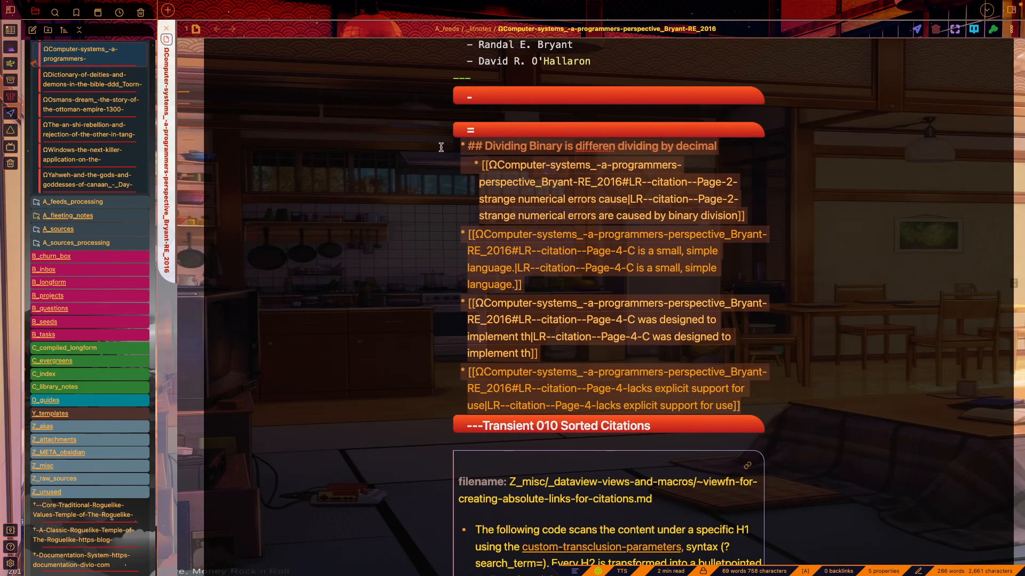
left_click(830, 250)
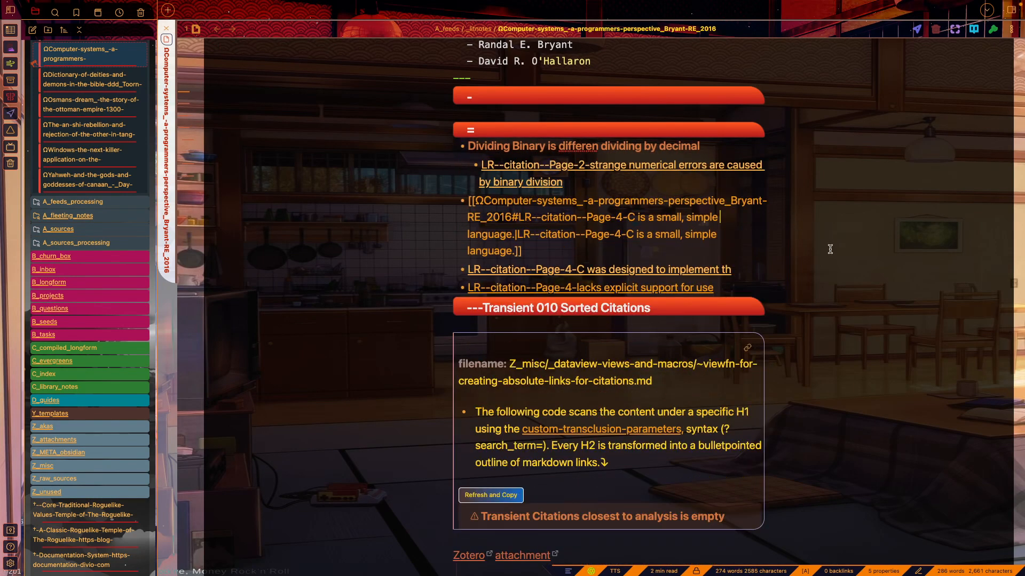
key("ctrl+p")
type("update l")
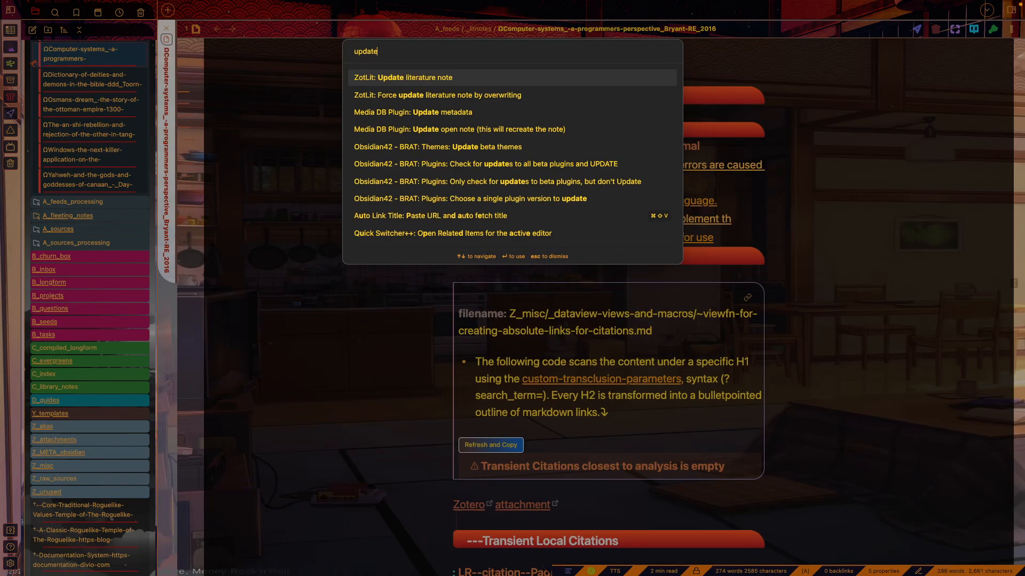
key("Return")
scroll(822, 314, "down", 3)
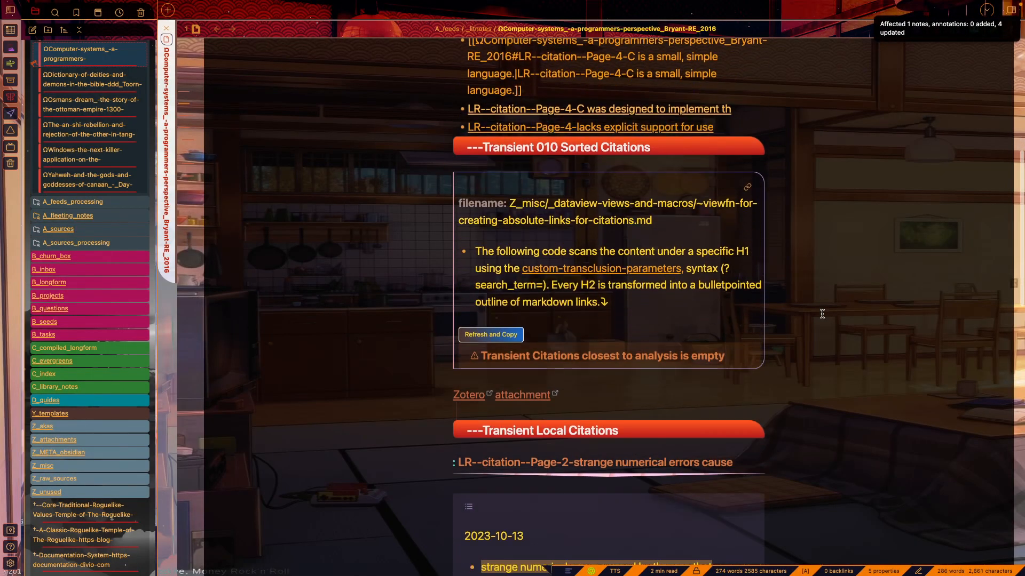
scroll(751, 368, "up", 2)
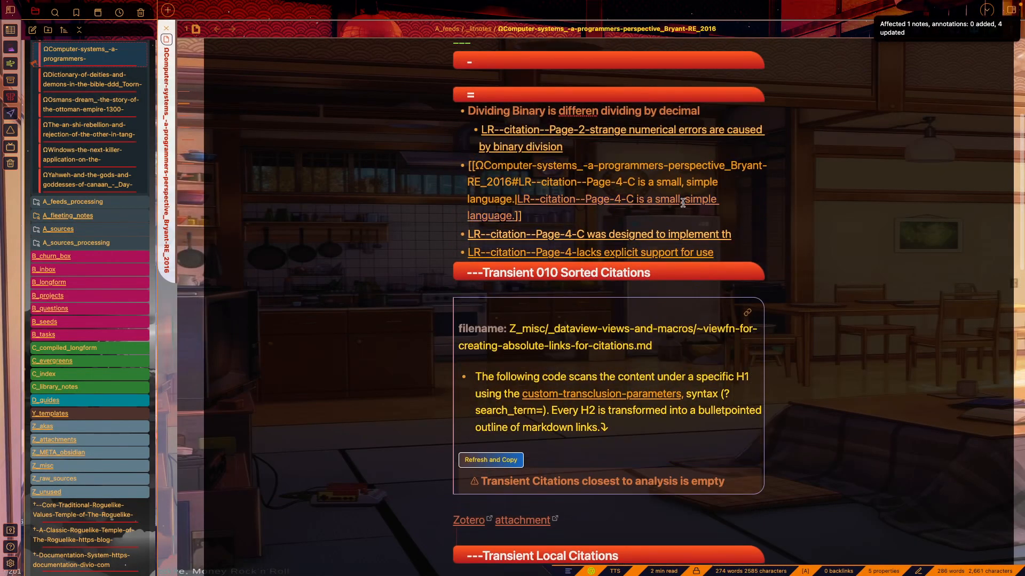
mouse_move(682, 204)
scroll(775, 324, "down", 1)
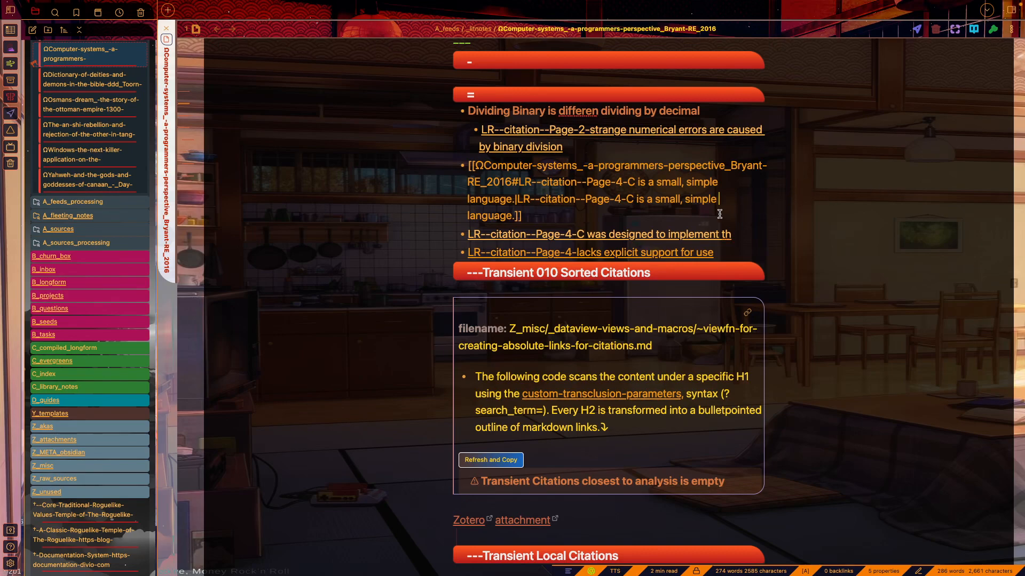
Step: Add a top-level bullet "C Programming Language" below the Page-2 citation link and format it as a level-2 heading
left_click(598, 157)
key("Return")
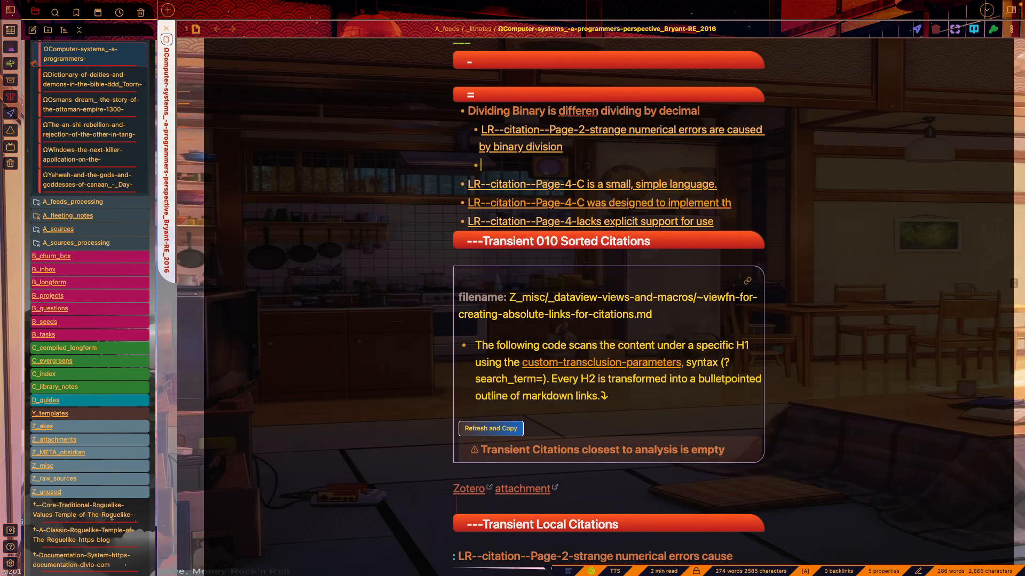
key("shift+Tab")
type("C")
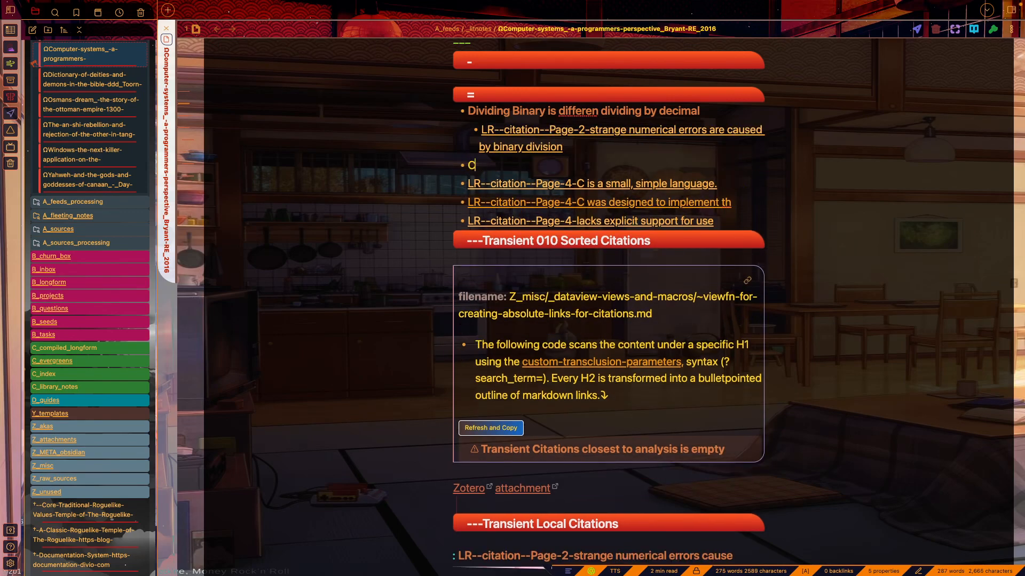
type(" Programming Language")
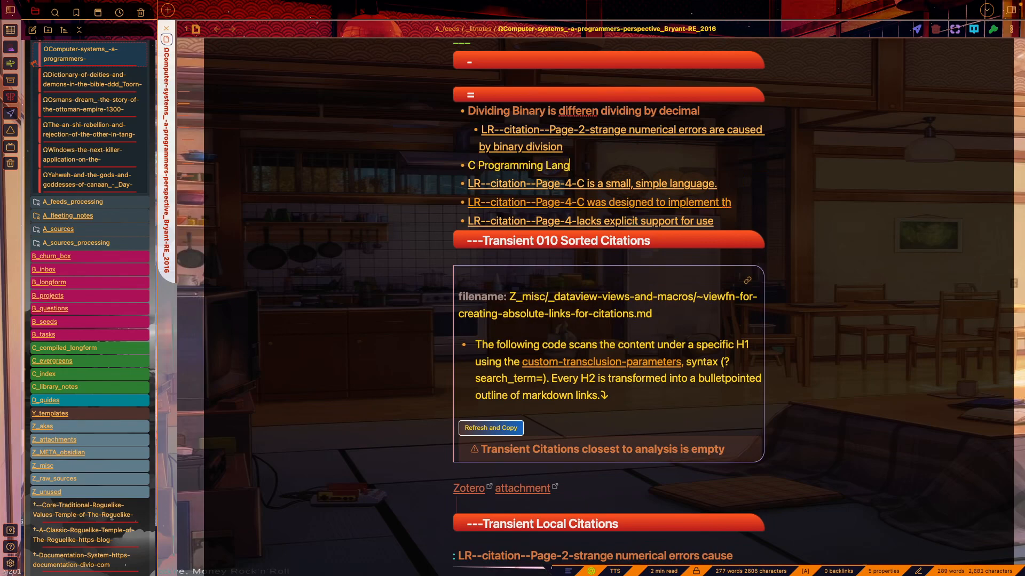
scroll(608, 299, "down", 10)
key("super+Up")
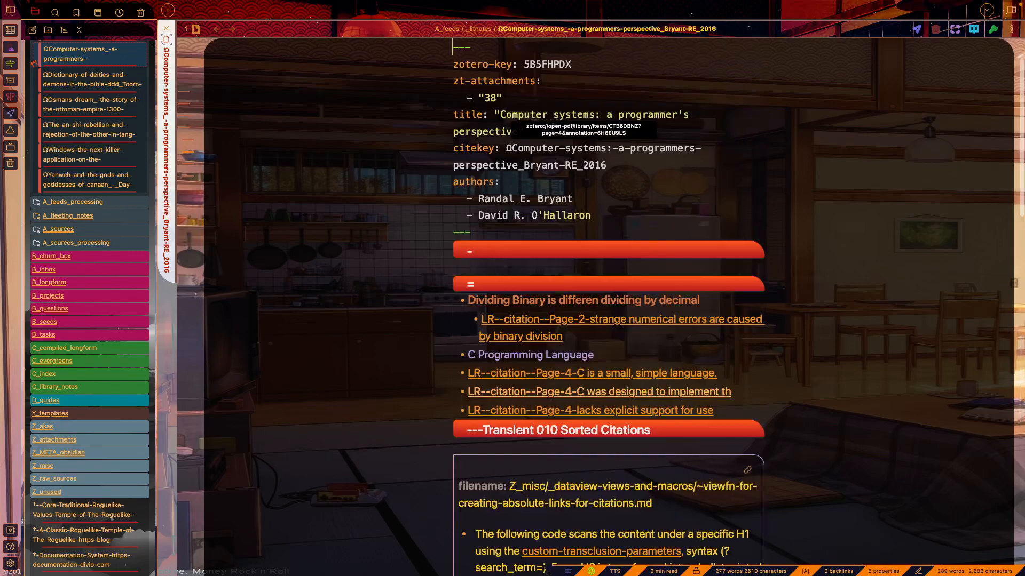
left_click(477, 355)
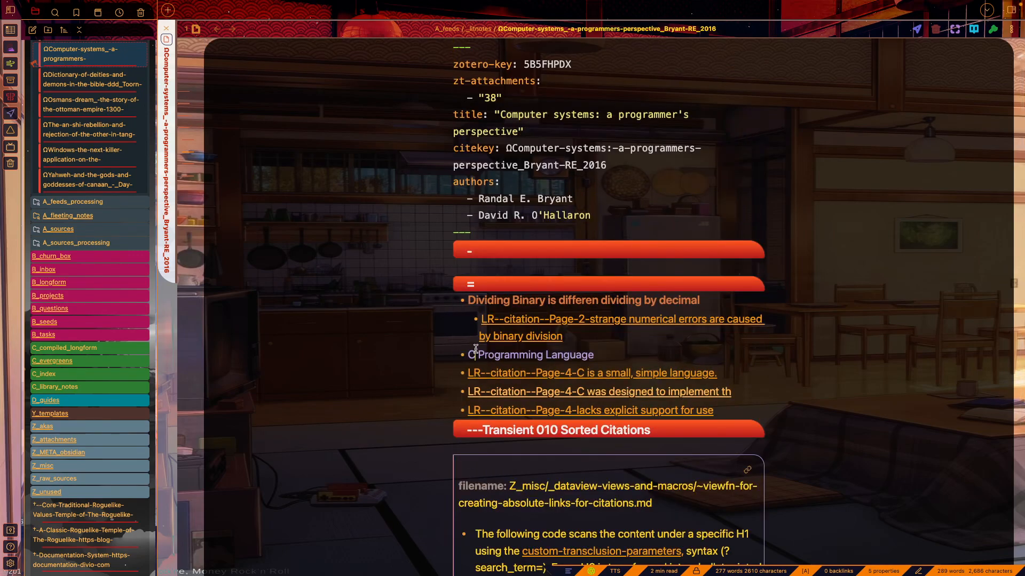
type("##")
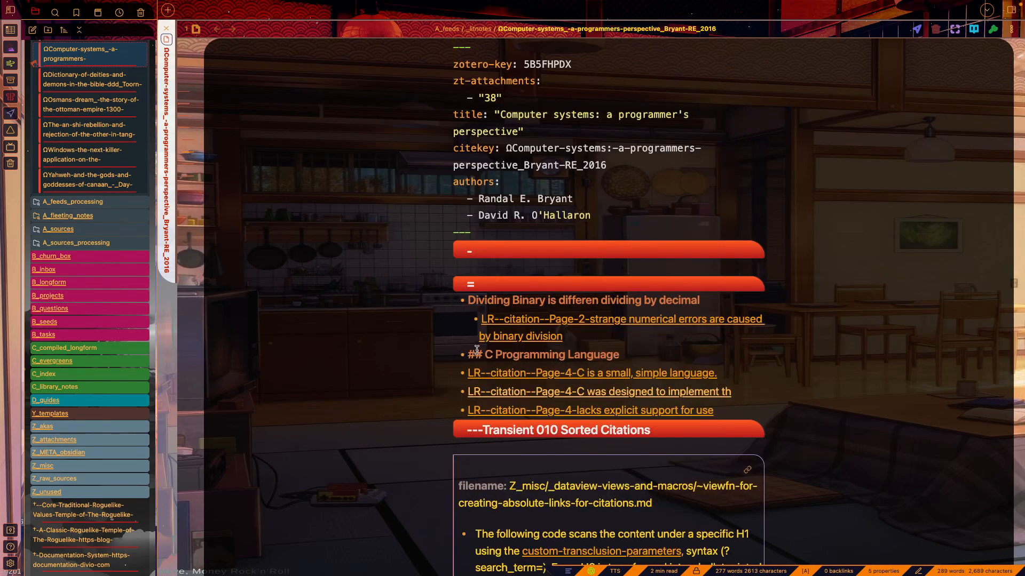
Step: Nest the "C is a small, simple language." link under "C Programming Language" and add a "Pros:" bullet above it
left_click(737, 371)
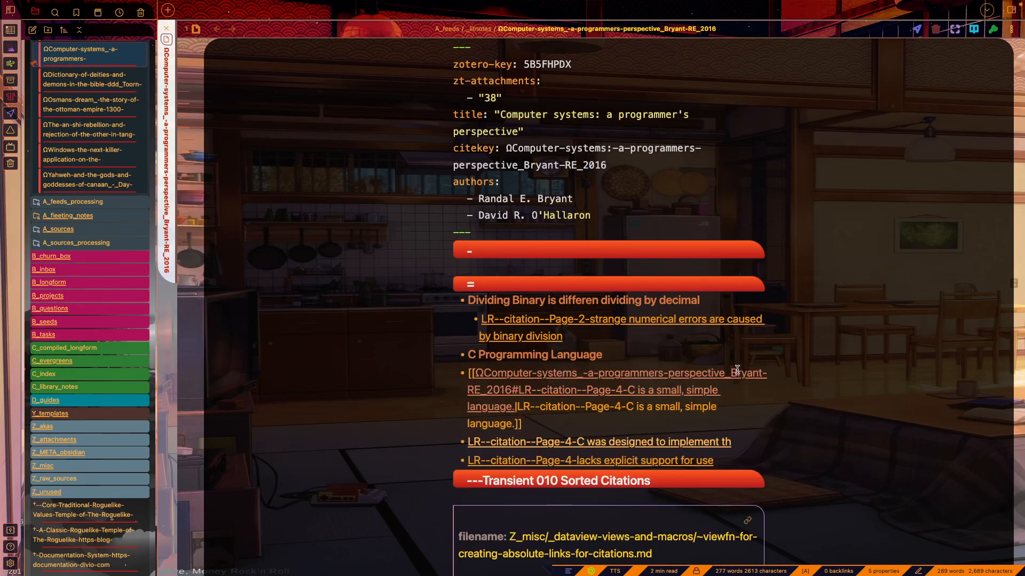
key("Tab")
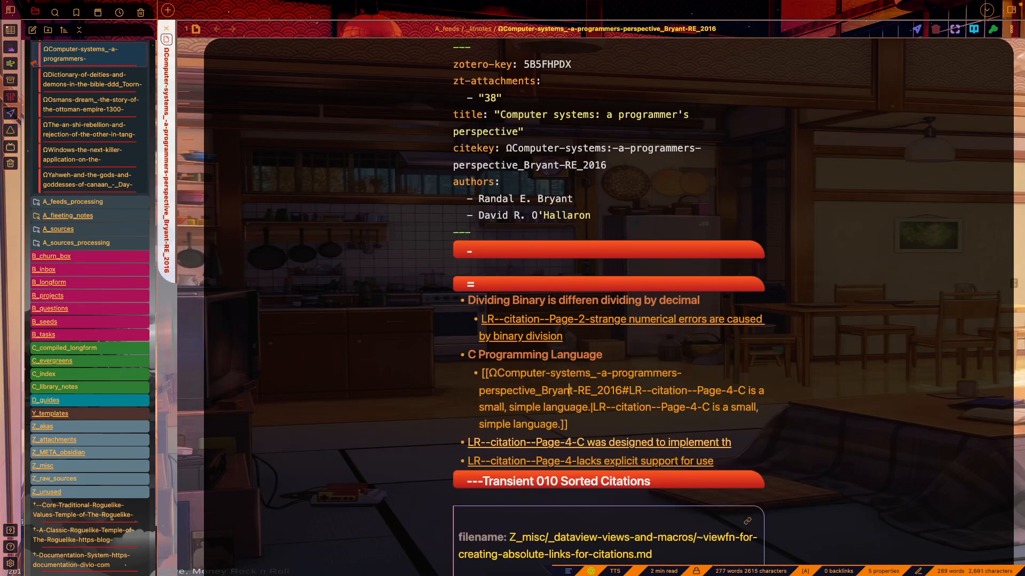
left_click(587, 355)
key("Return")
type("Pros:")
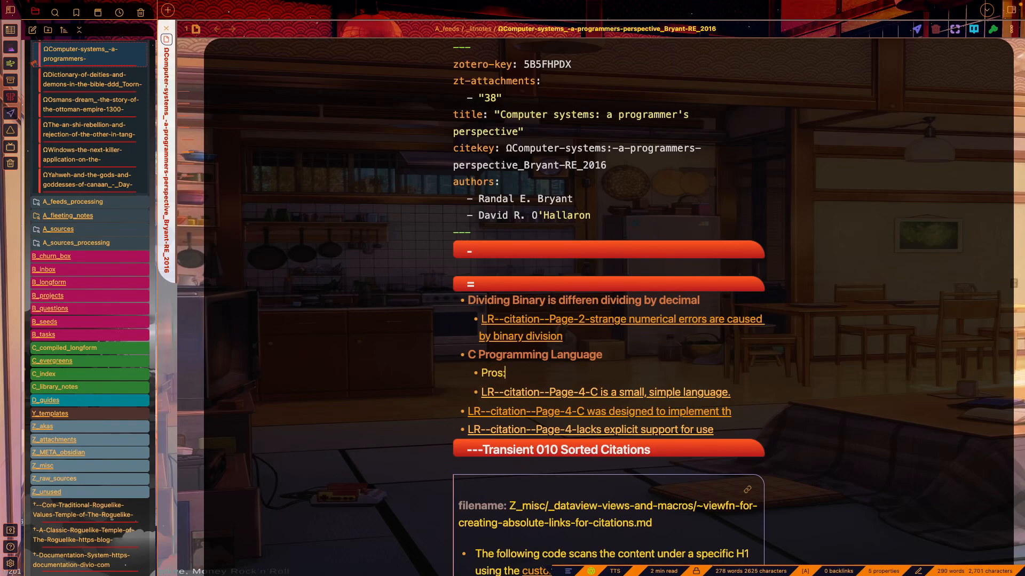
Step: Insert a bullet with the balance scale emoji directly under "C Programming Language", above "Pros:"
key("Up")
key("End")
key("Return")
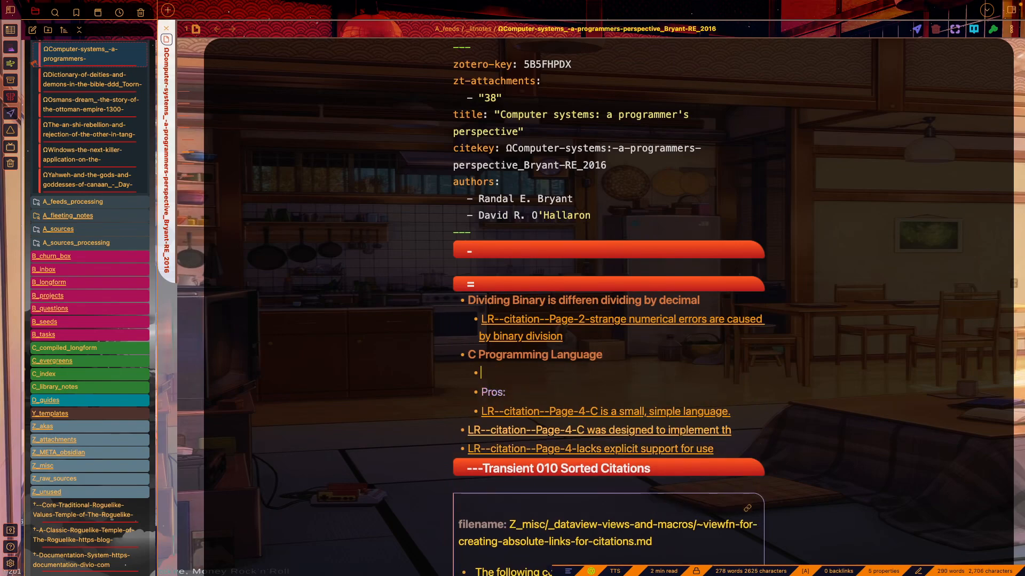
type(":tr")
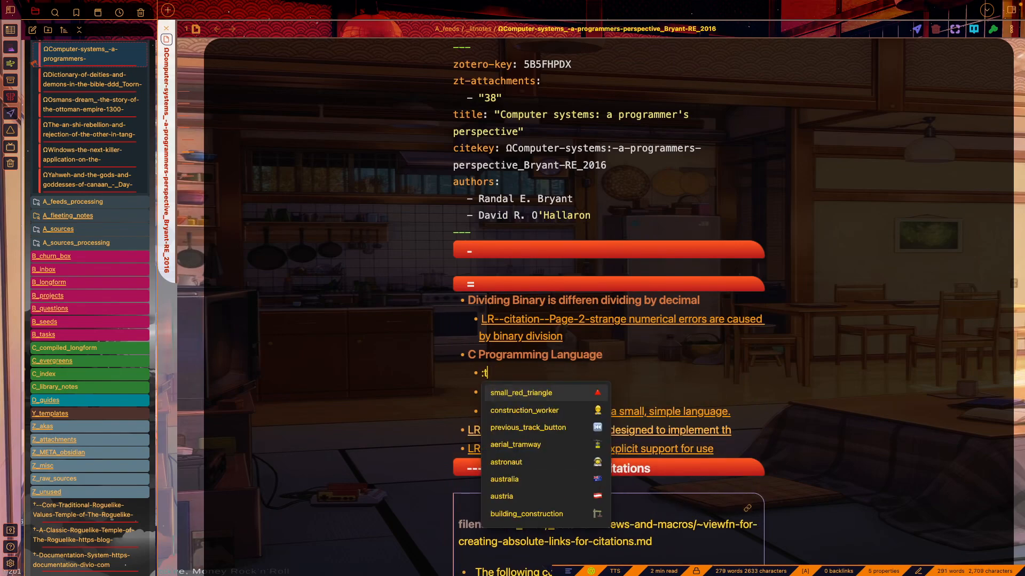
key("BackSpace")
key("BackSpace")
type("bal")
key("Return")
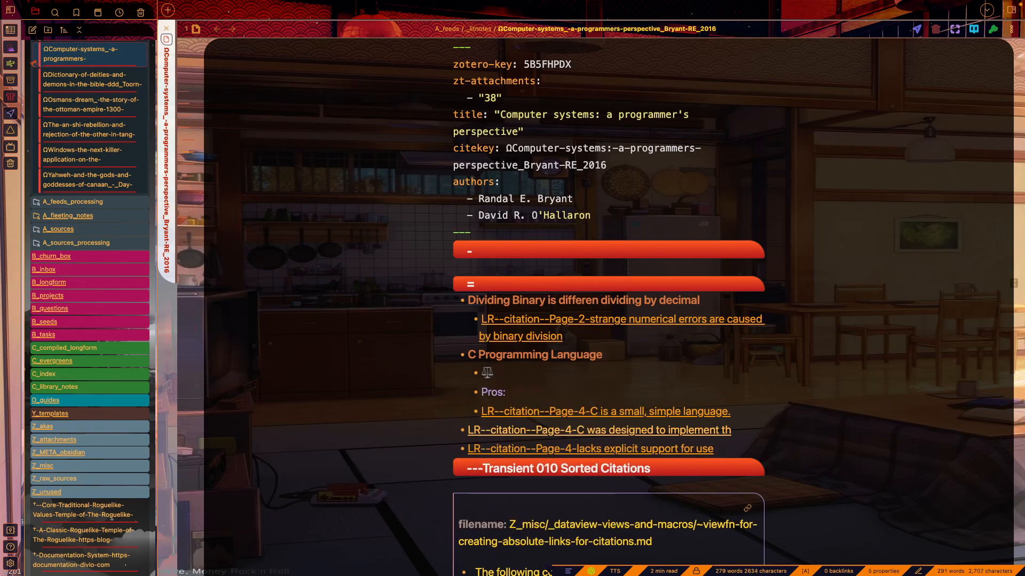
Step: Nest the "Pros:" bullet and the "C is a small, simple language." link beneath the balance scale bullet, keeping the link's full display text
key("Tab")
key("Down")
key("Tab")
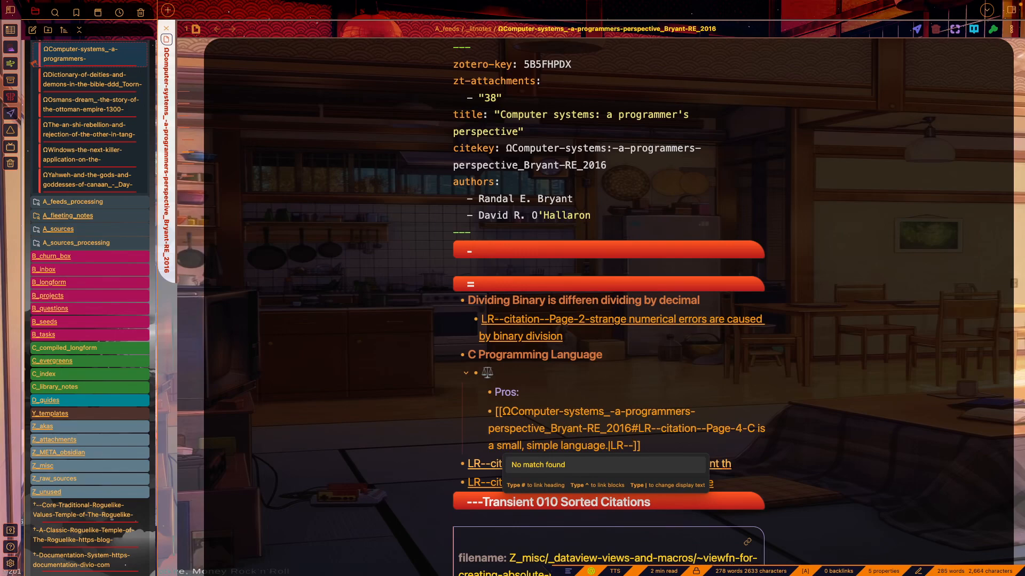
type("citation--Page-4-C is a small, simple language.")
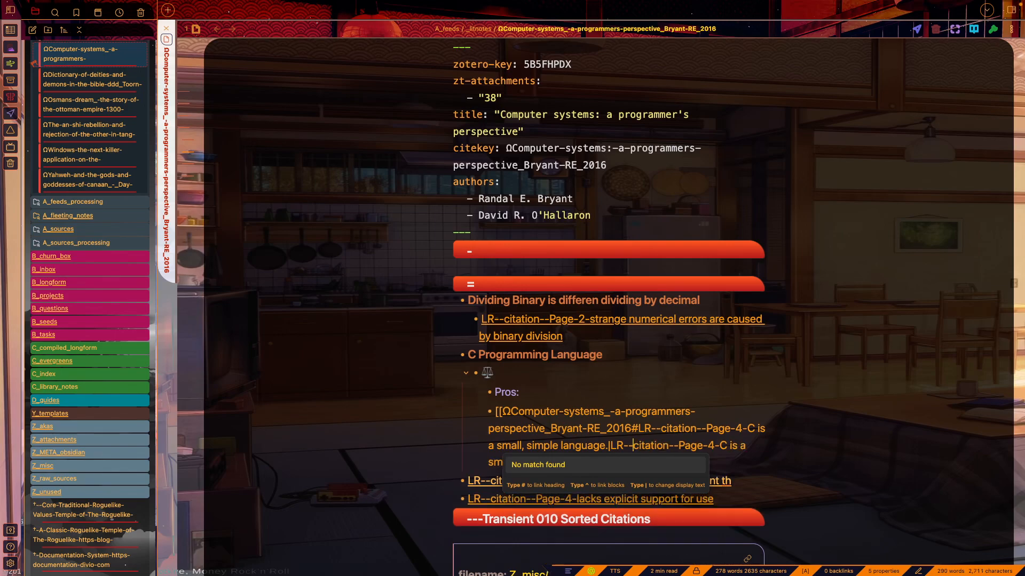
left_click(759, 372)
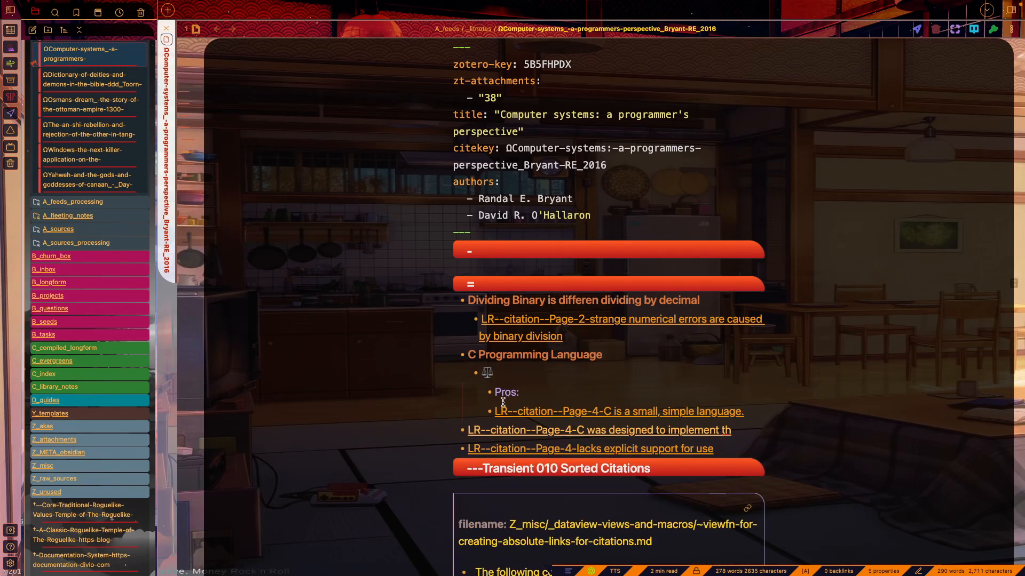
Step: Nest the "C is a small, simple language." citation link beneath the "Pros:" bullet
left_click(810, 411)
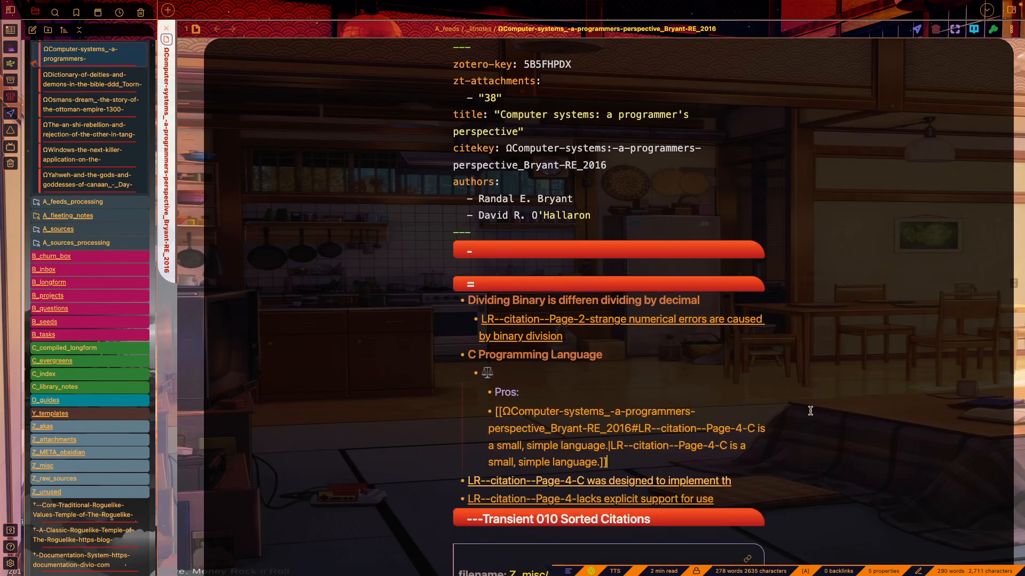
key("Tab")
key("Down")
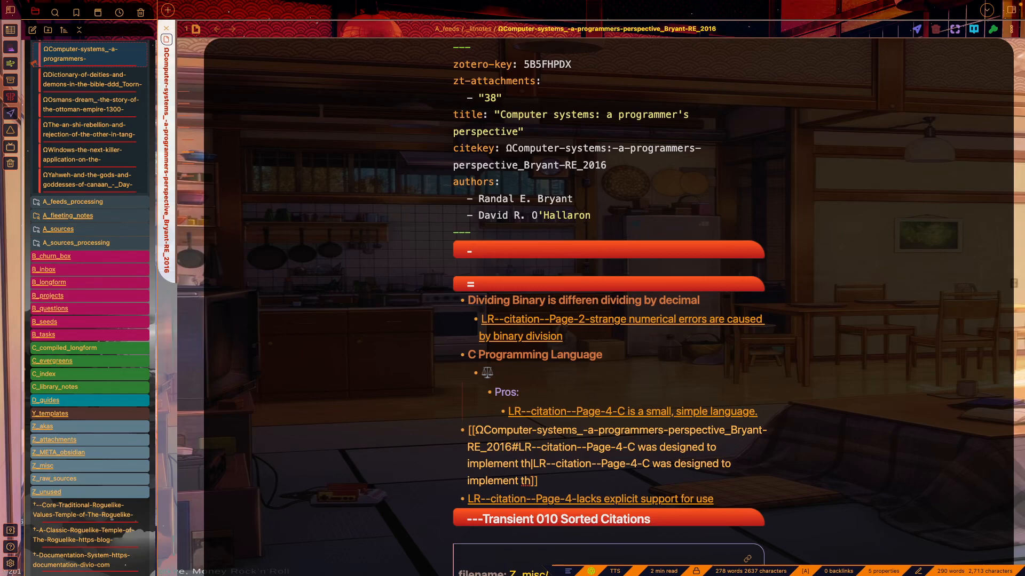
Step: Change the display text of the next Page-4 link to end with "C was designed to implement low level system like unix"
key("BackSpace")
key("BackSpace")
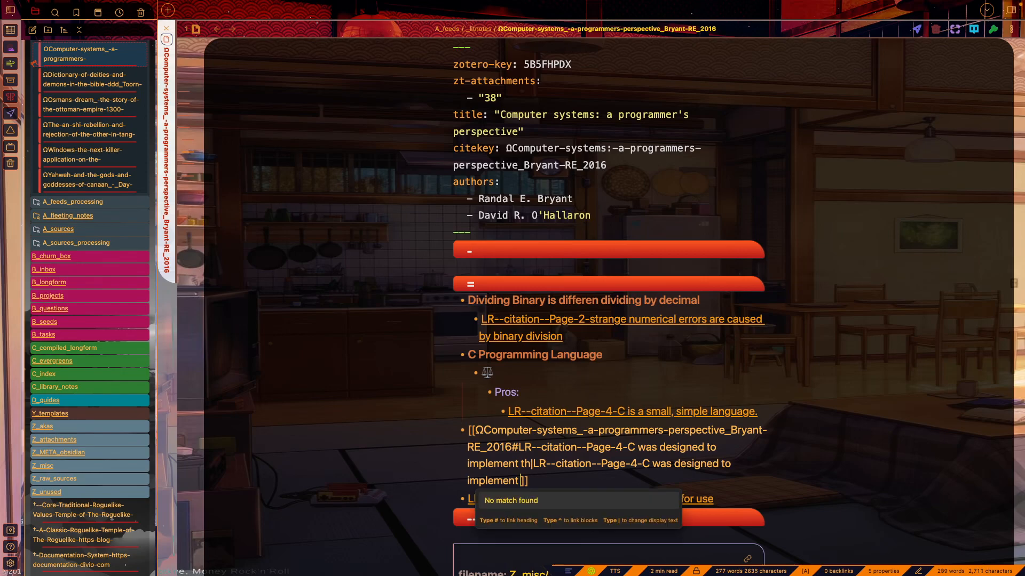
type("low level system ")
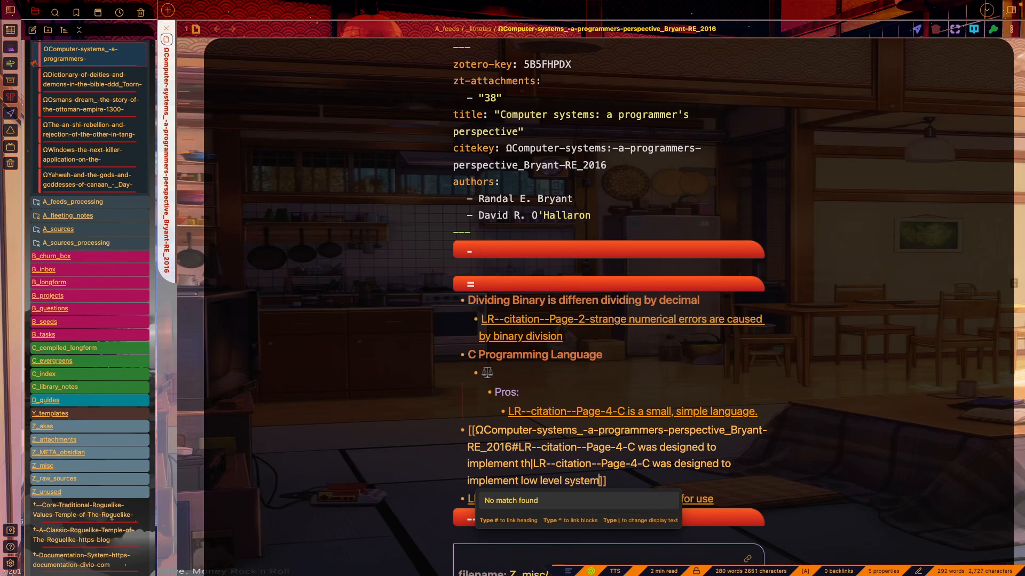
type("like unix")
left_click(884, 447)
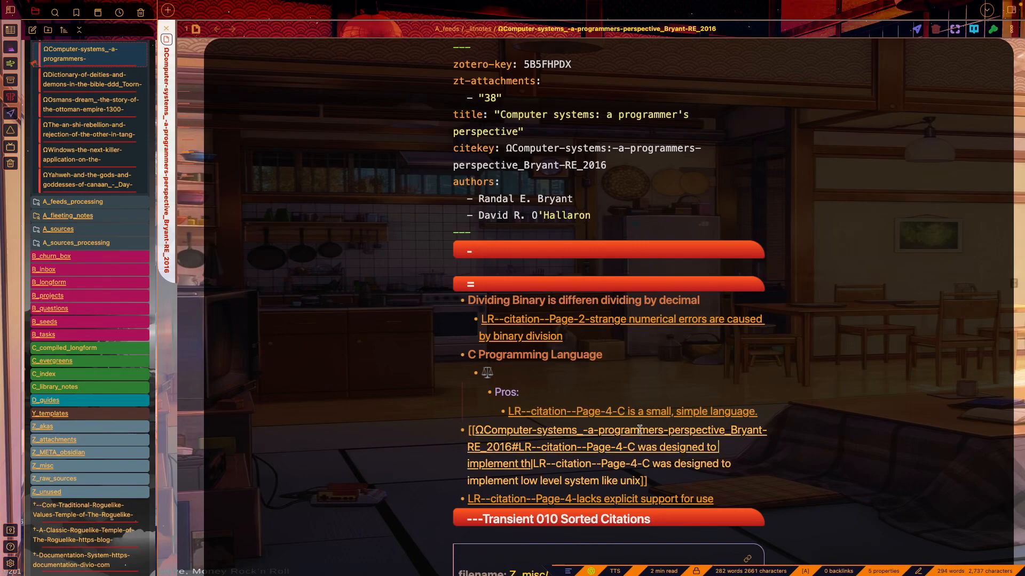
Step: Nest the "C was designed to implement low level system like unix" link beneath the "Pros:" bullet
mouse_move(640, 430)
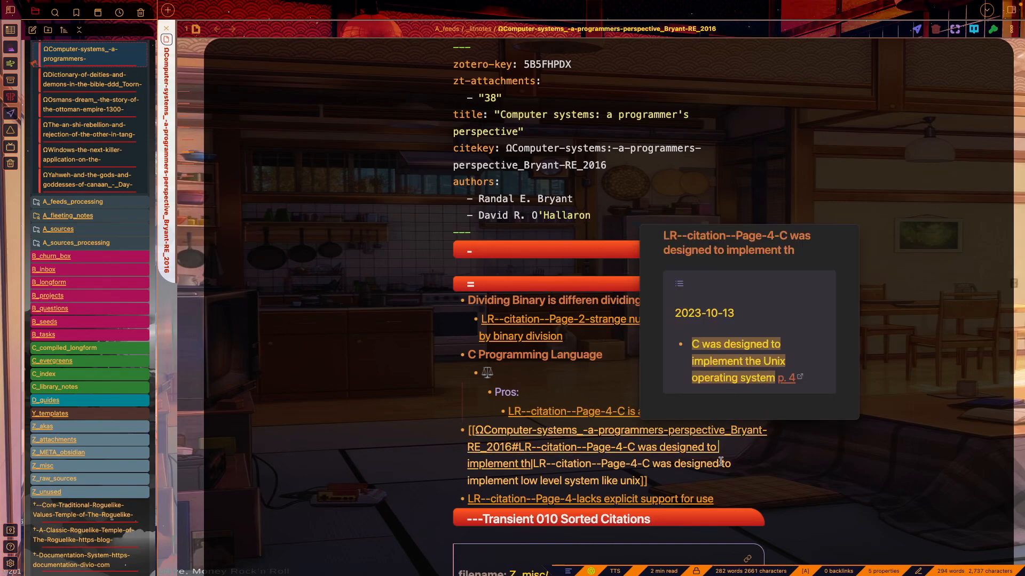
left_click(468, 432)
key("Tab")
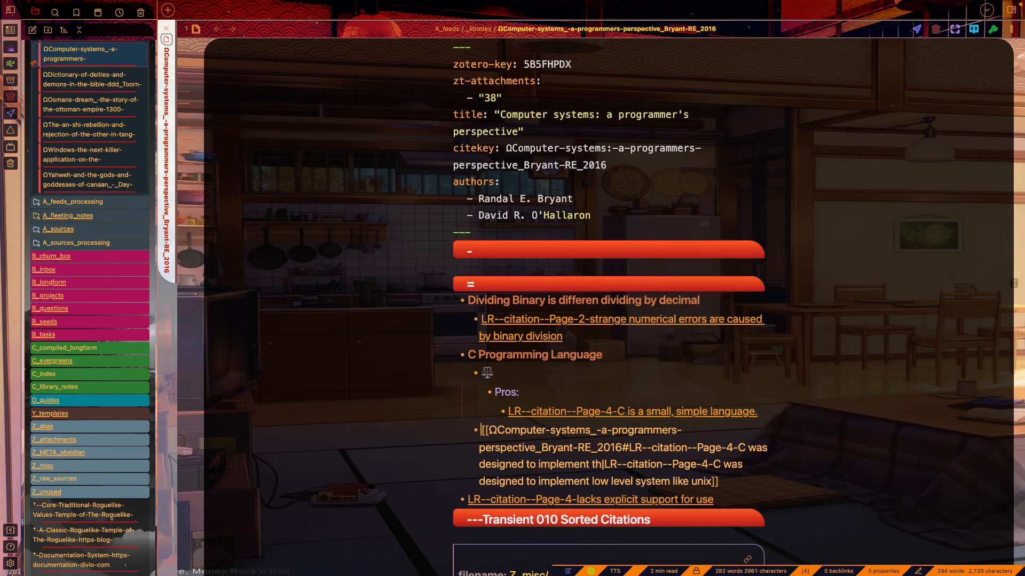
left_click(789, 498)
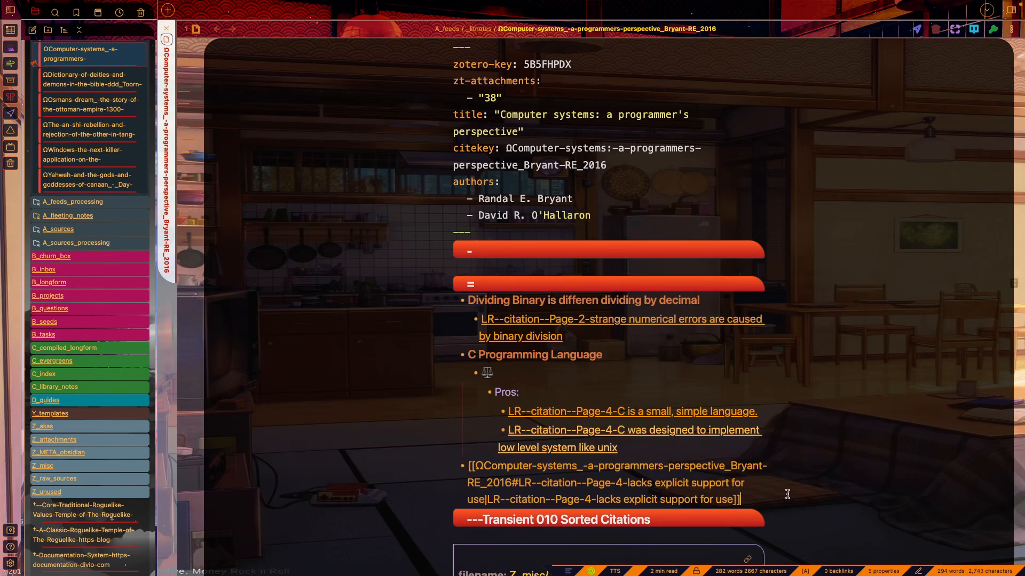
Step: Open the source highlight of the "C was designed to implement" citation on page 4 in Zotero, and return to the Obsidian note
left_click(689, 455)
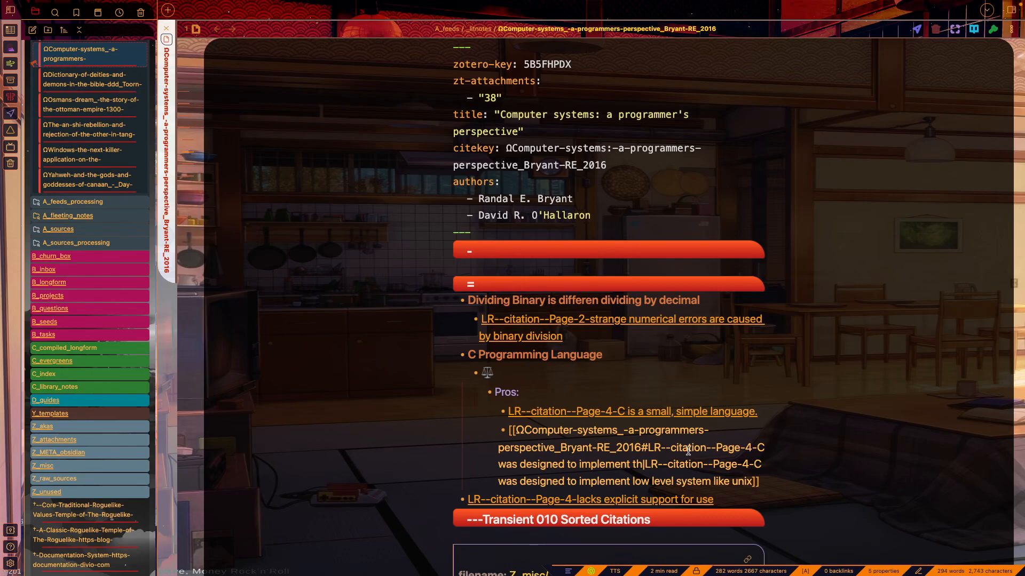
mouse_move(690, 455)
left_click(835, 376)
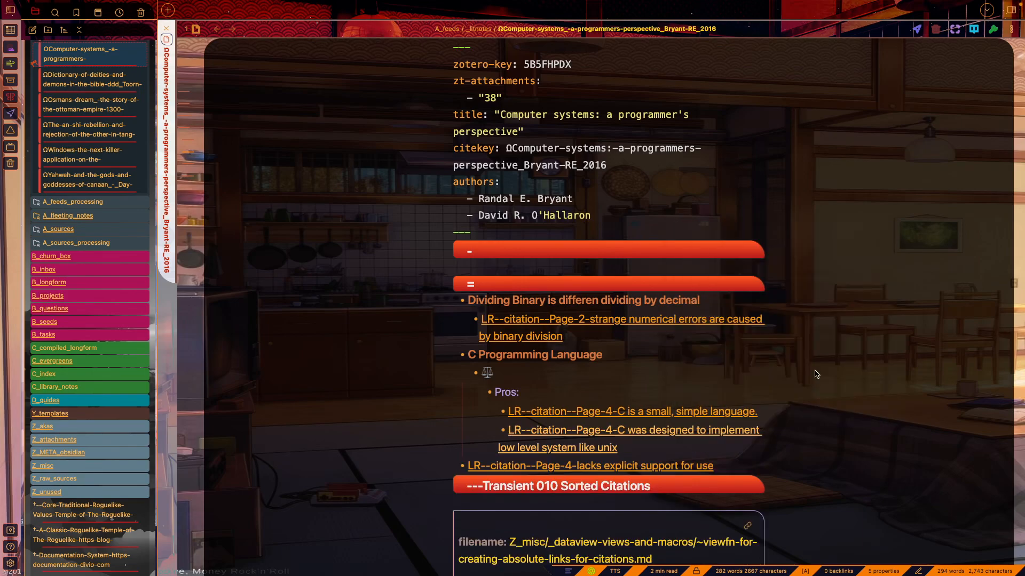
scroll(767, 264, "up", 2)
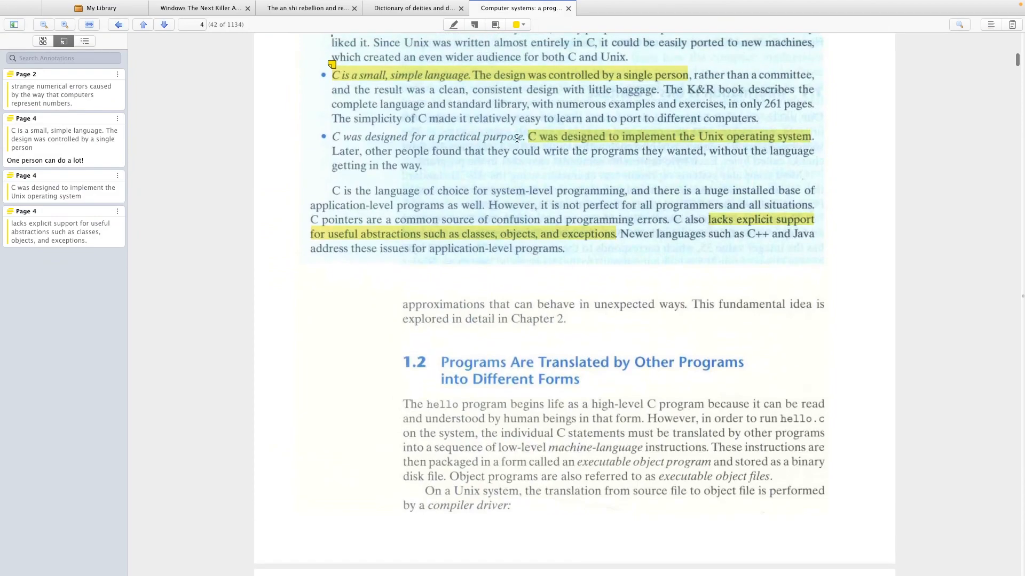
key("alt+Tab")
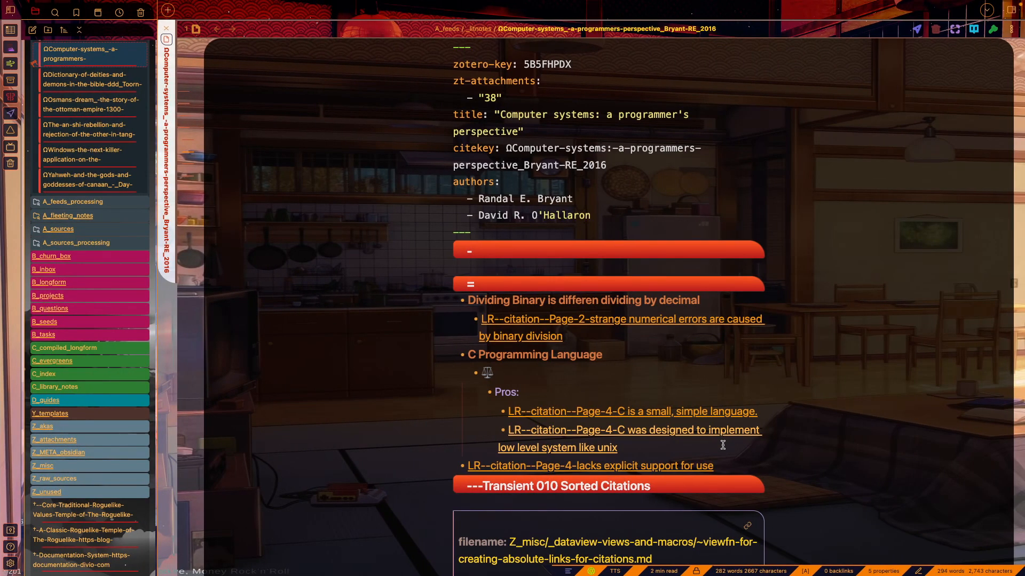
Step: Add a "Cons:" bullet at the same level as "Pros:" and nest the "lacks explicit support for use" link beneath it
left_click(722, 445)
key("Down")
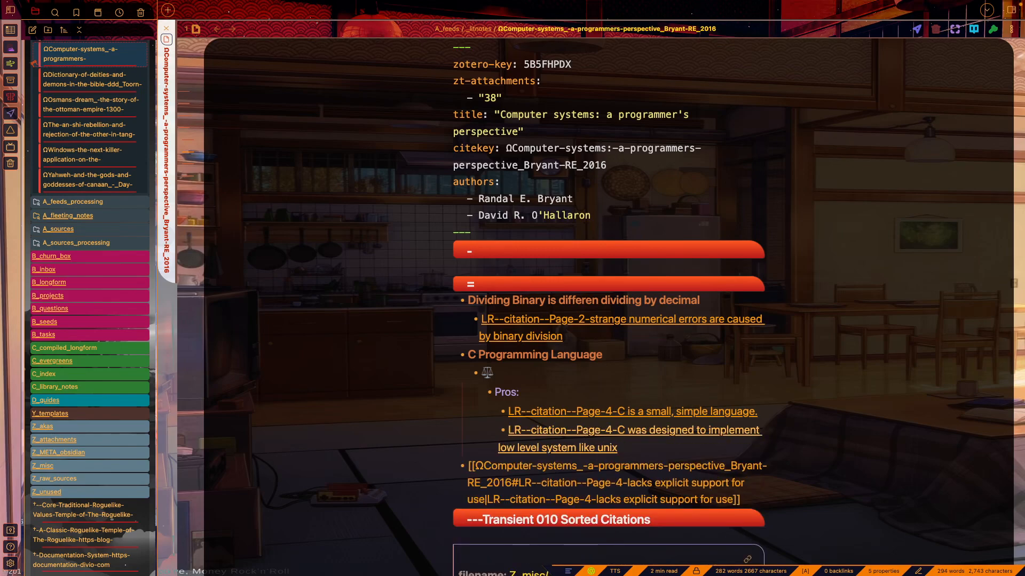
key("Tab")
type("Cons:")
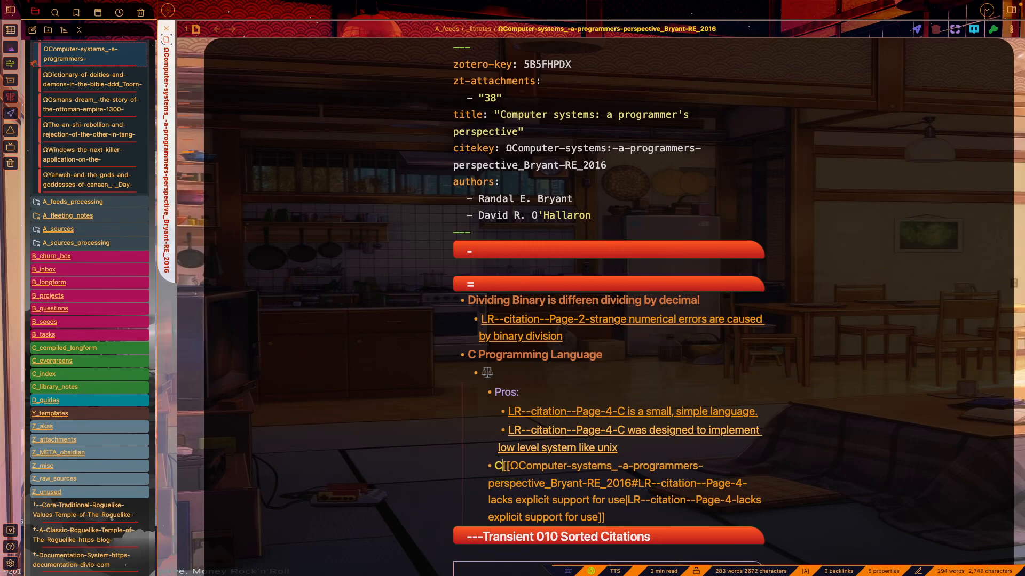
key("Return")
key("Tab")
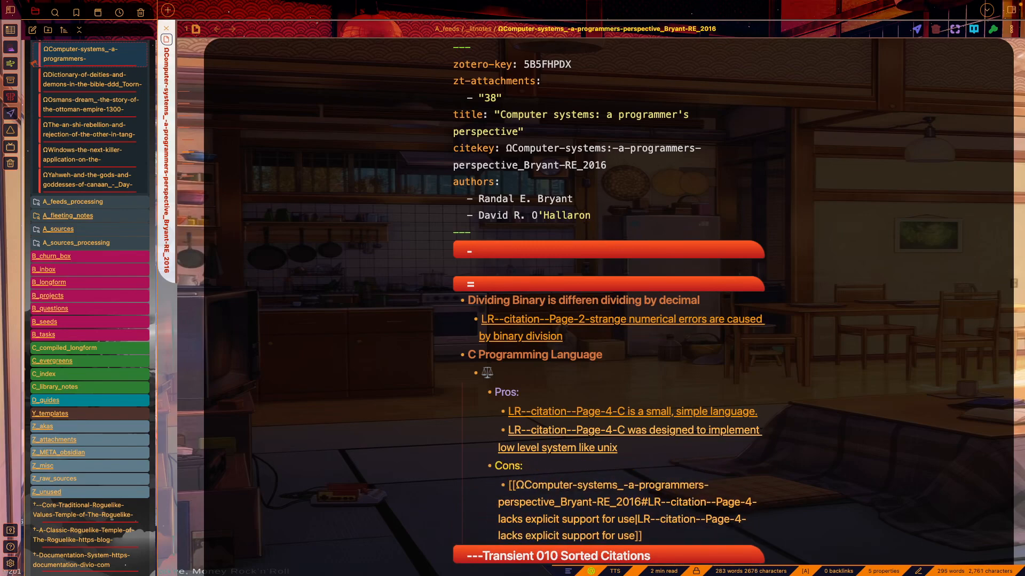
Step: Preview the full citation behind the "lacks explicit support for use" link under "Cons:"
key("Down")
key("End")
key("Left")
key("Left")
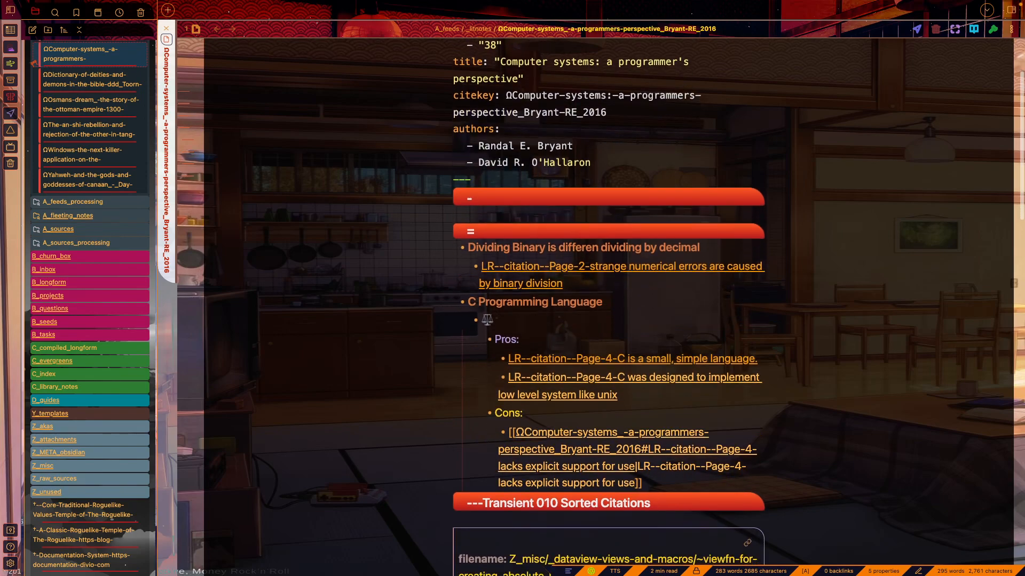
scroll(700, 425, "down", 1)
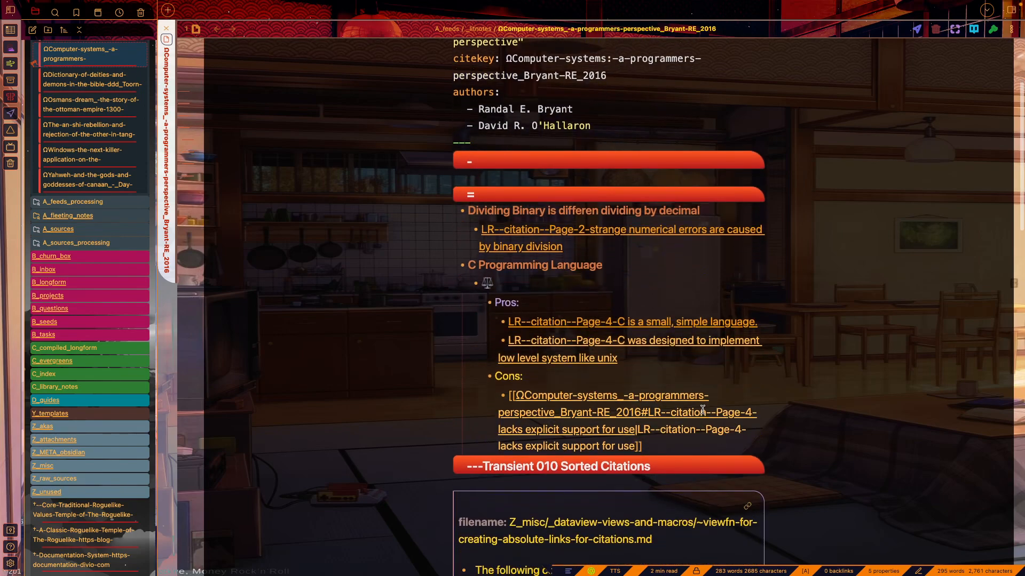
mouse_move(700, 425)
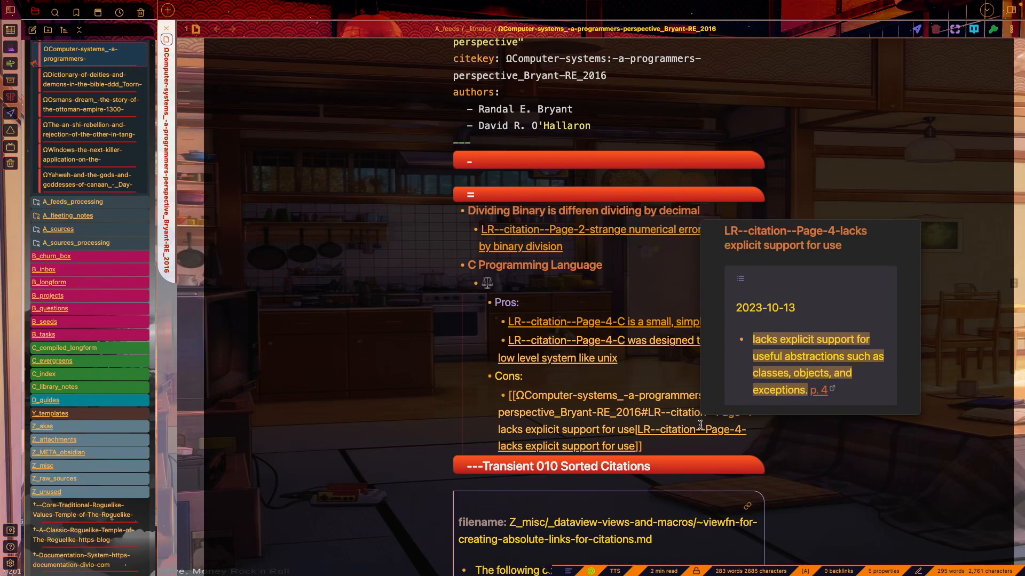
left_click(596, 381)
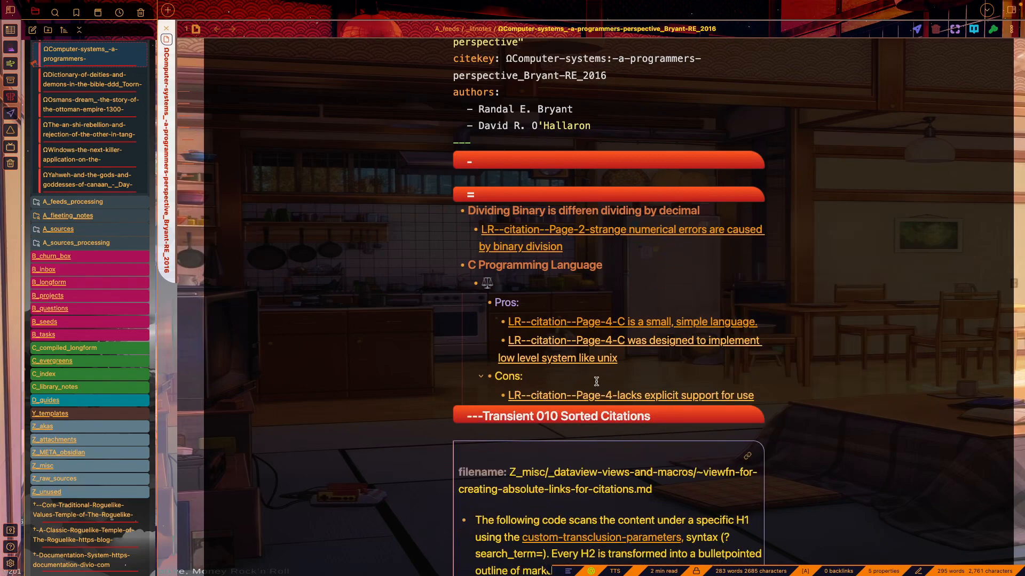
Step: Change the display text of the link under "Cons:" to end with "lacks explicit support for:"
key("Down")
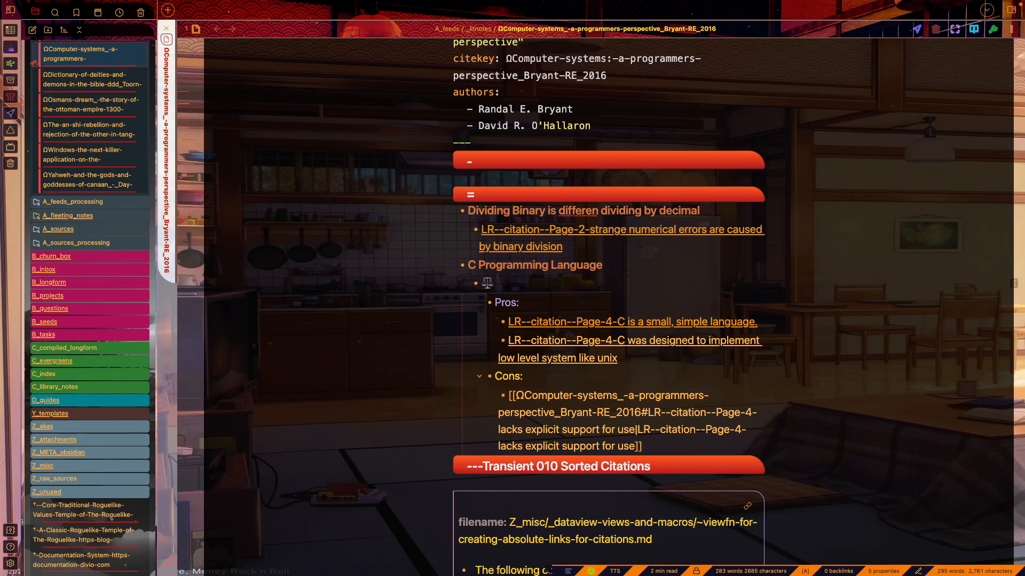
key("BackSpace")
key("BackSpace")
key("BackSpace")
key("BackSpace")
key("BackSpace")
key("BackSpace")
type("or")
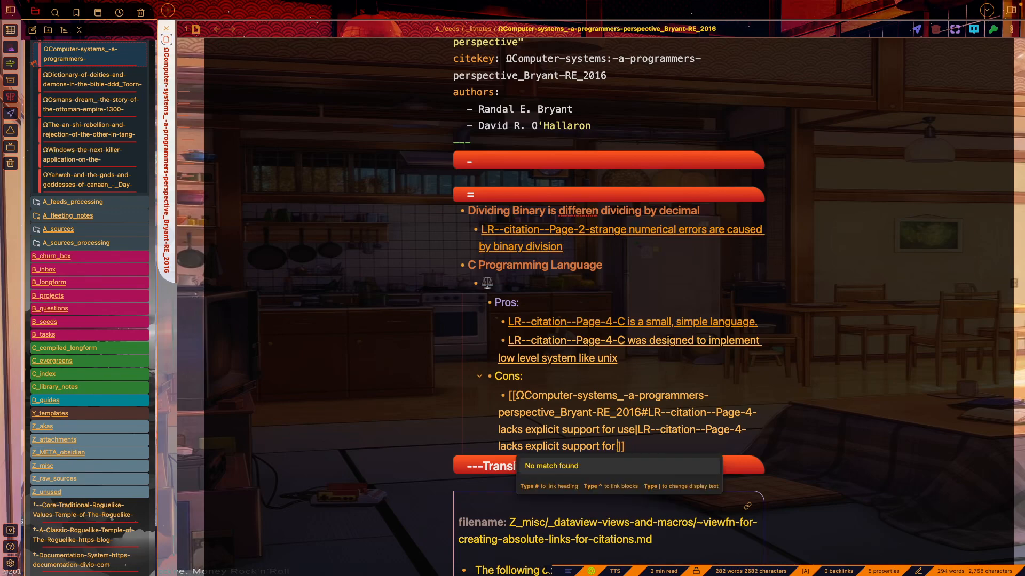
key("BackSpace")
type(":")
key("Escape")
Step: Add the sub-bullets "classes", "exceptions" and "object" beneath the "lacks explicit support for:" link
key("Return")
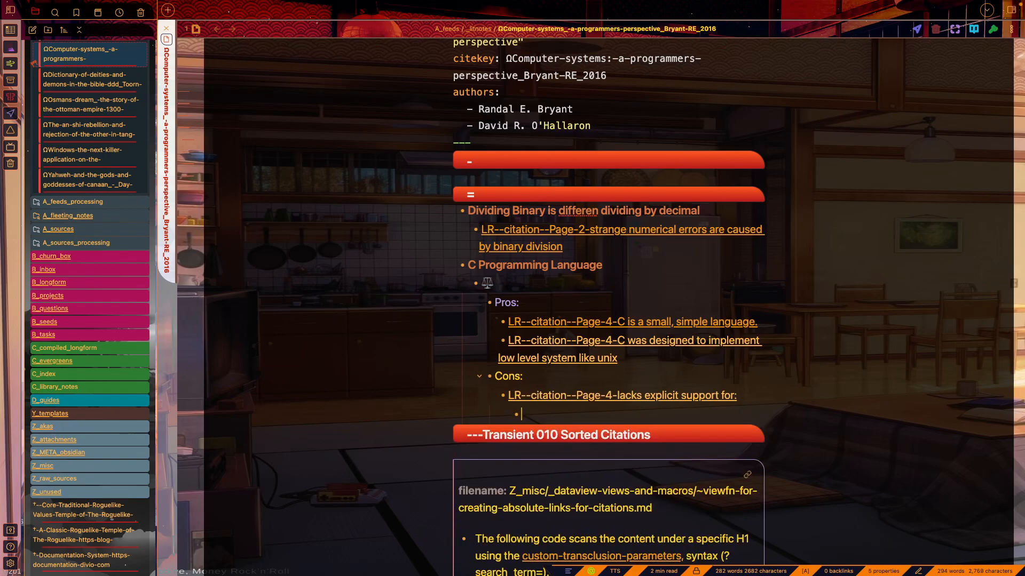
type("classes")
key("Return")
type("exceptions")
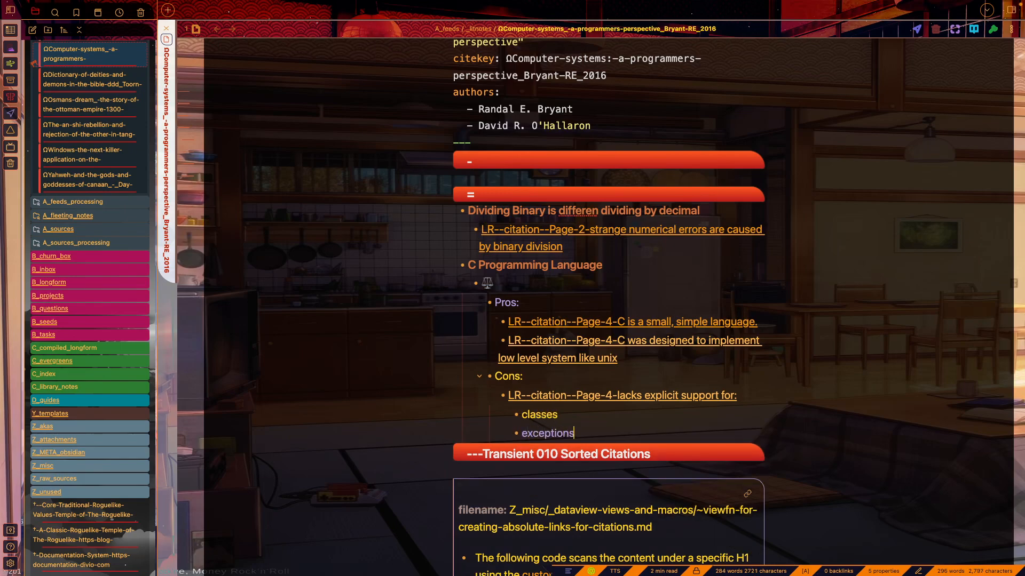
key("Return")
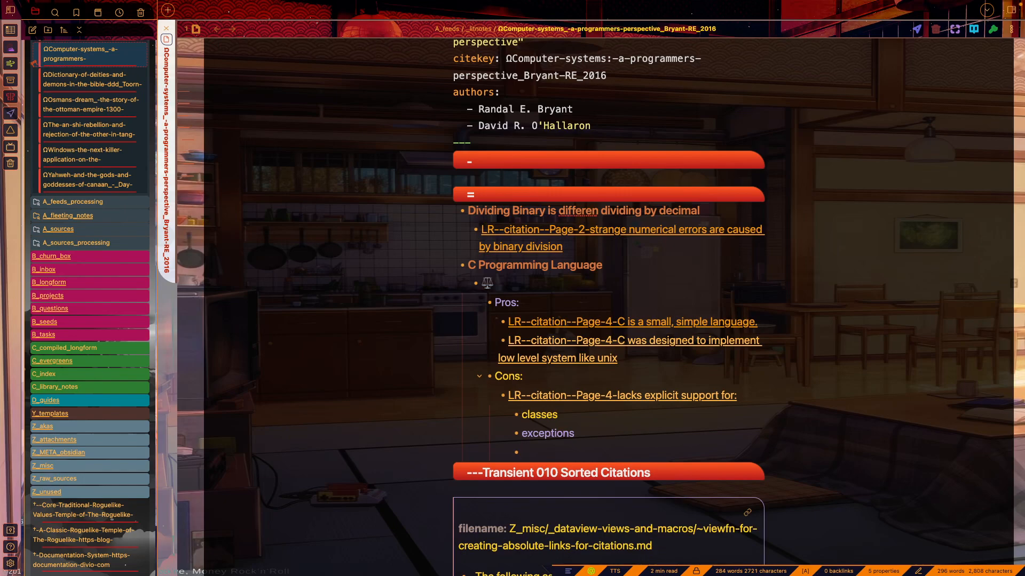
type("object")
mouse_move(622, 404)
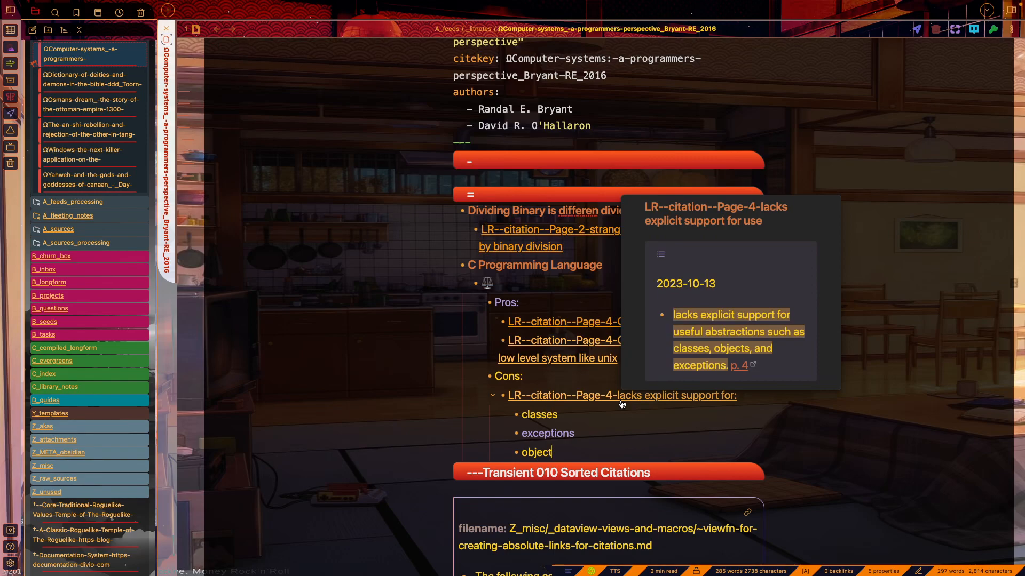
left_click(648, 421)
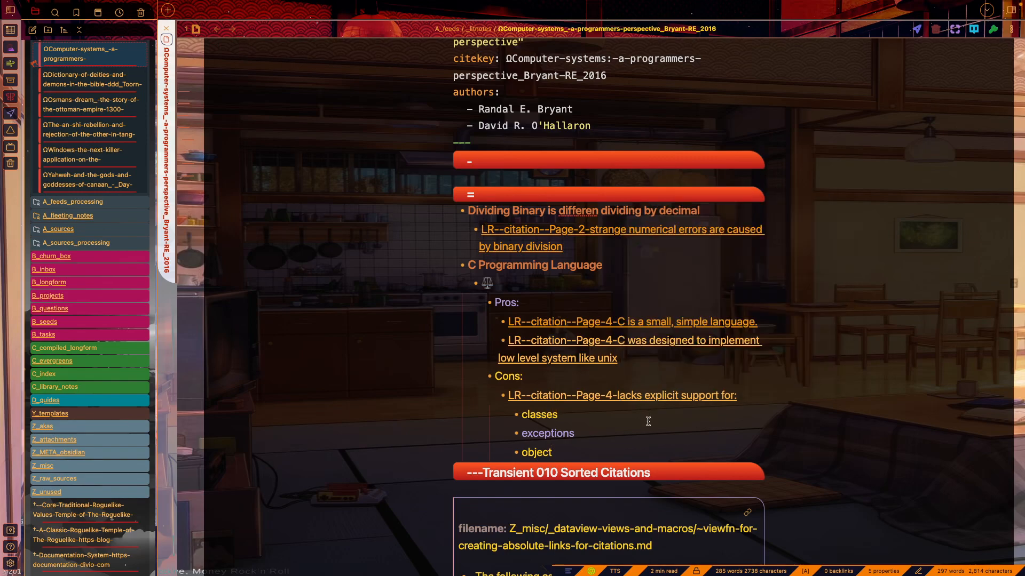
Step: Review the finished outline alongside the "Transient 010 Sorted Citations" and "Transient Local Citations" sections of the note
scroll(648, 422, "down", 4)
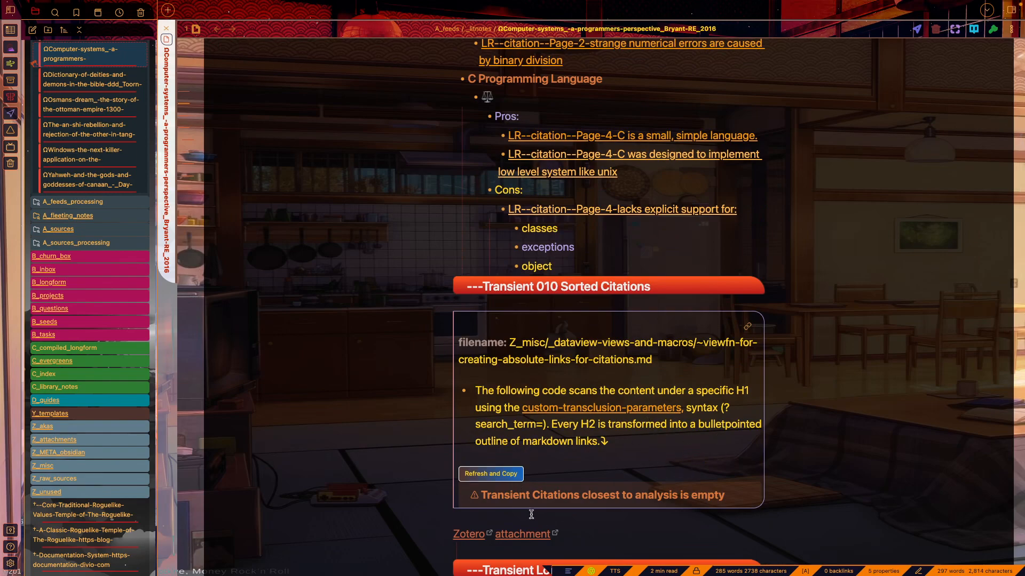
scroll(607, 403, "down", 3)
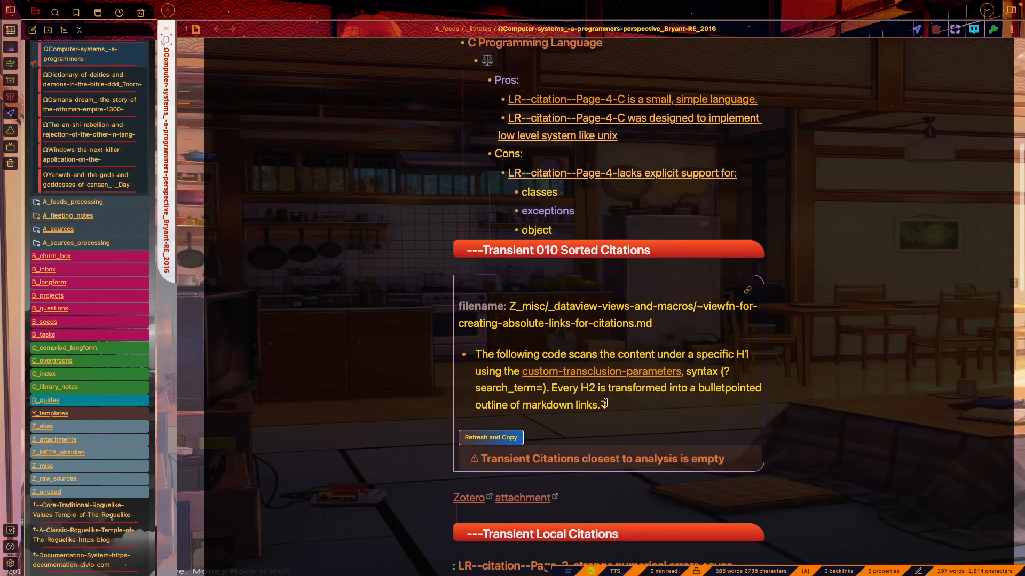
scroll(607, 403, "down", 5)
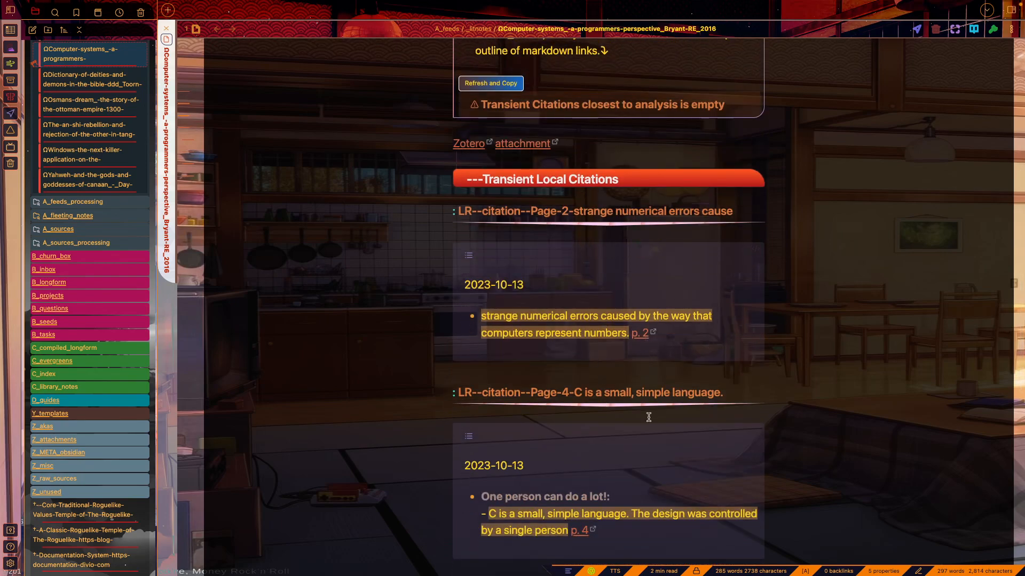
scroll(648, 417, "up", 4)
scroll(649, 417, "up", 3)
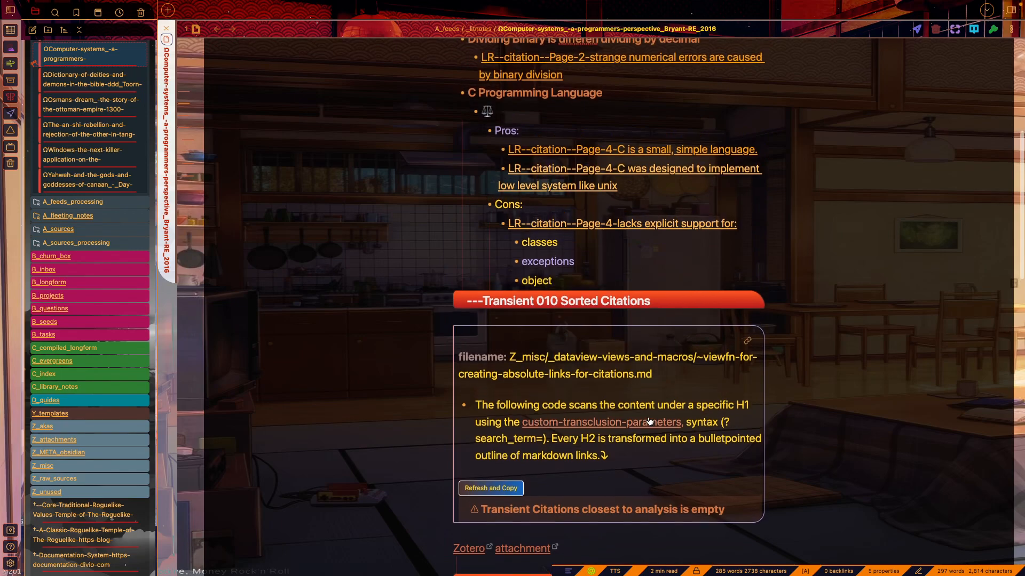
scroll(649, 416, "down", 7)
scroll(649, 417, "up", 9)
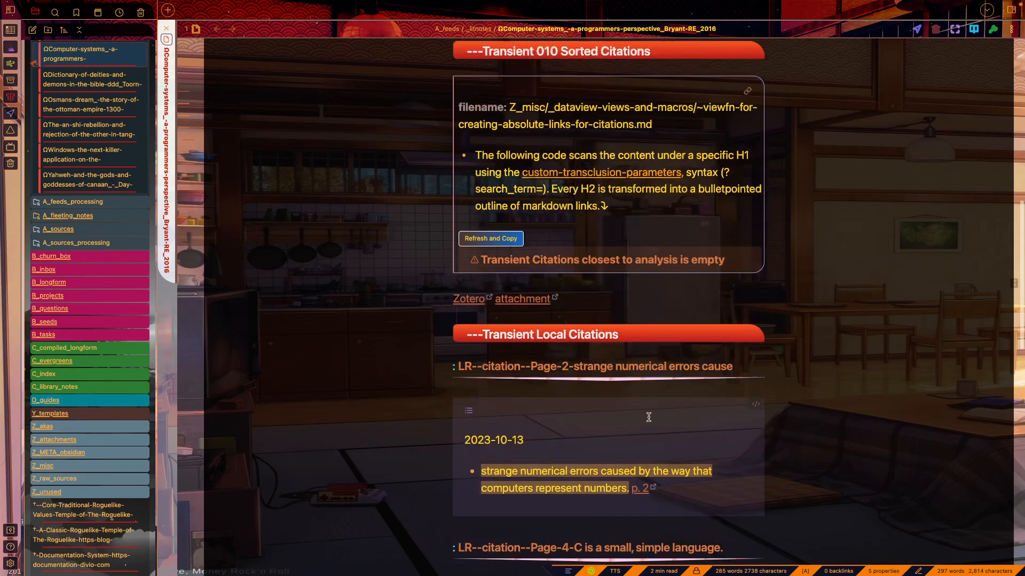
scroll(648, 417, "up", 1)
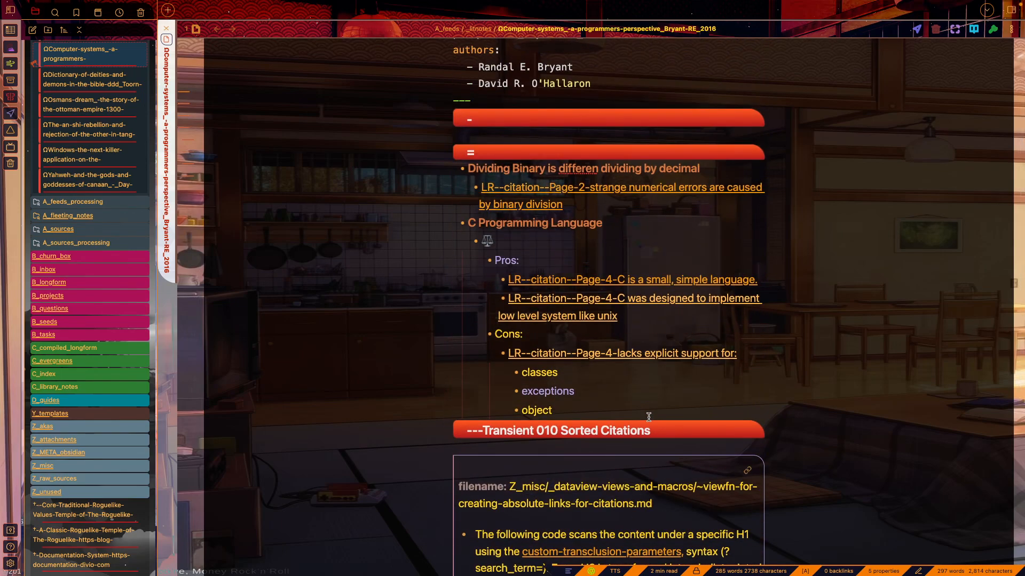
scroll(648, 417, "down", 10)
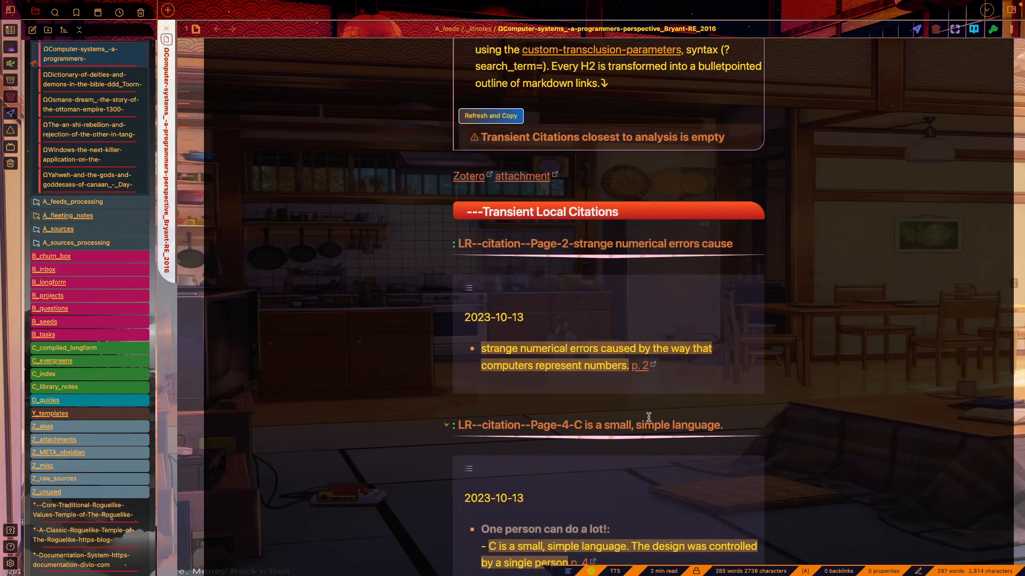
scroll(649, 417, "down", 1)
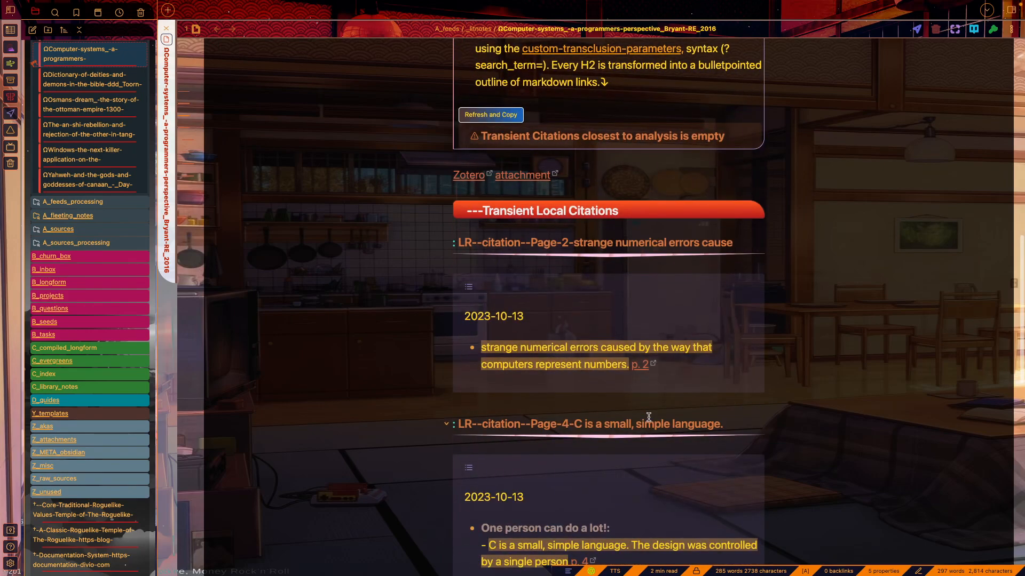
scroll(456, 267, "up", 1)
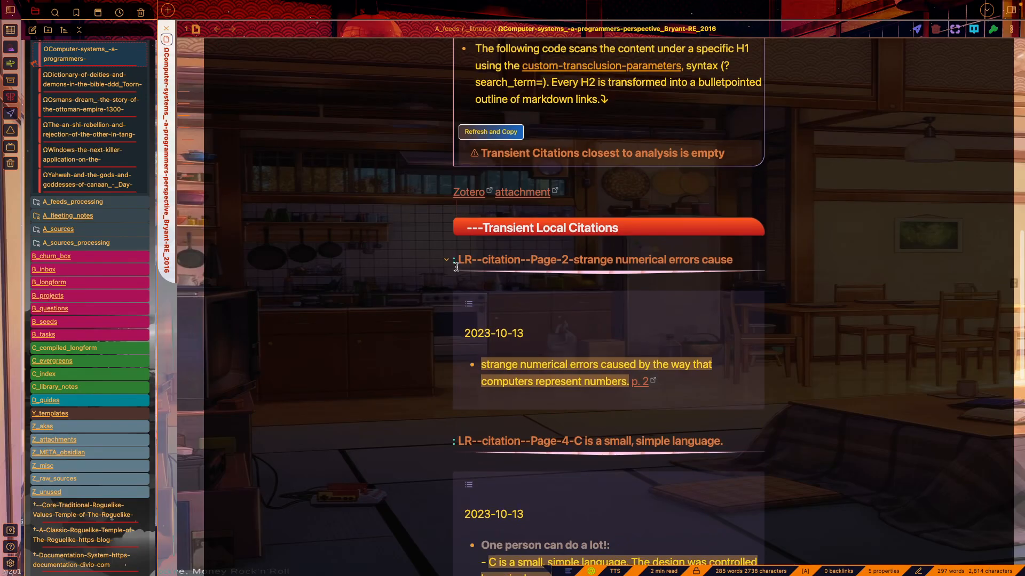